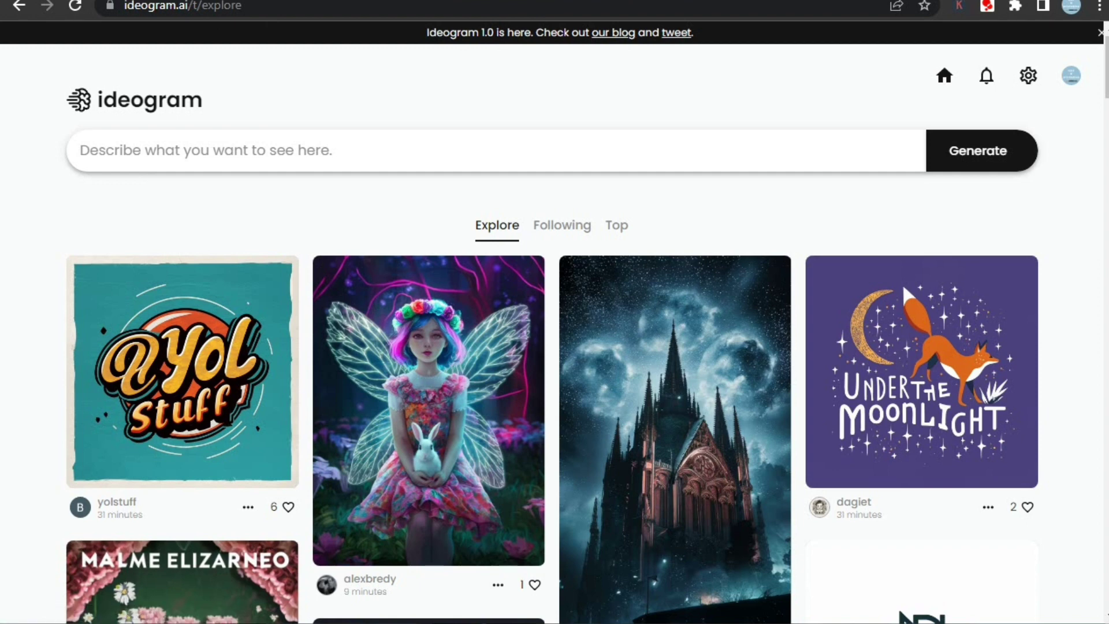
- Browse the Explore gallery of community images for t-shirt and sticker design ideas
{"action": "scroll", "coordinate": [902, 283], "scroll_direction": "down", "scroll_amount": 7}
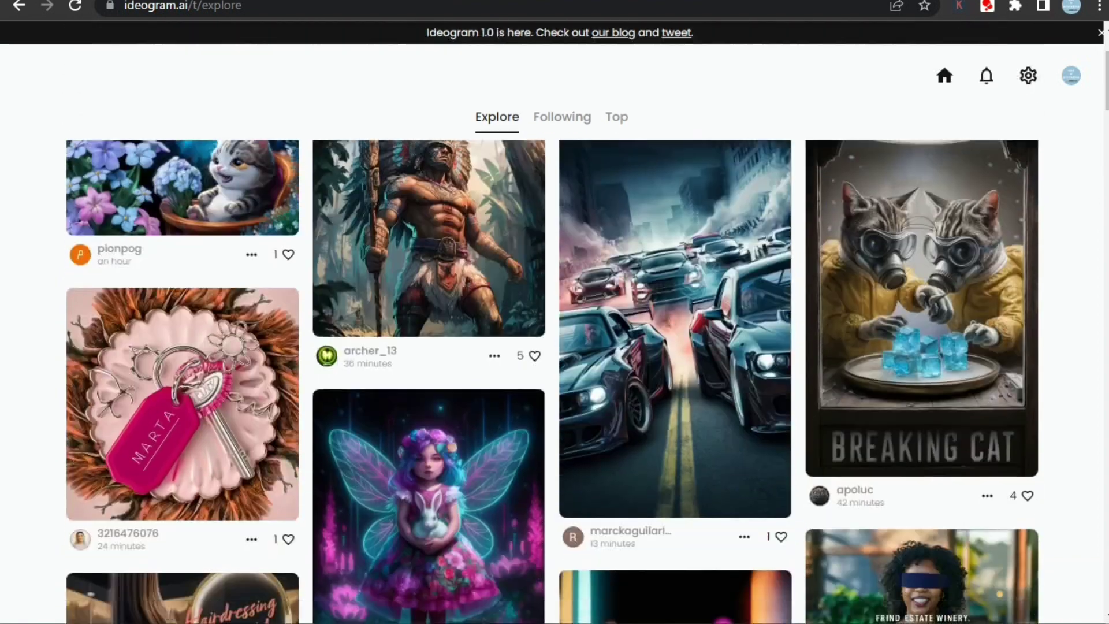
{"action": "scroll", "coordinate": [554, 381], "scroll_direction": "down", "scroll_amount": 4}
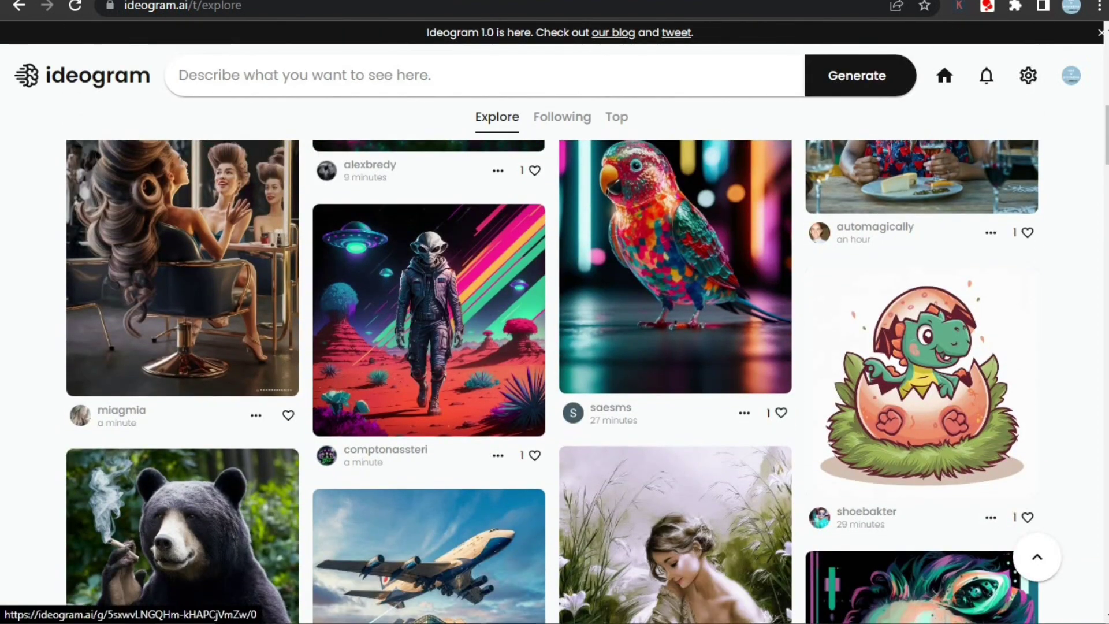
{"action": "scroll", "coordinate": [553, 381], "scroll_direction": "down", "scroll_amount": 4}
{"action": "scroll", "coordinate": [553, 382], "scroll_direction": "down", "scroll_amount": 4}
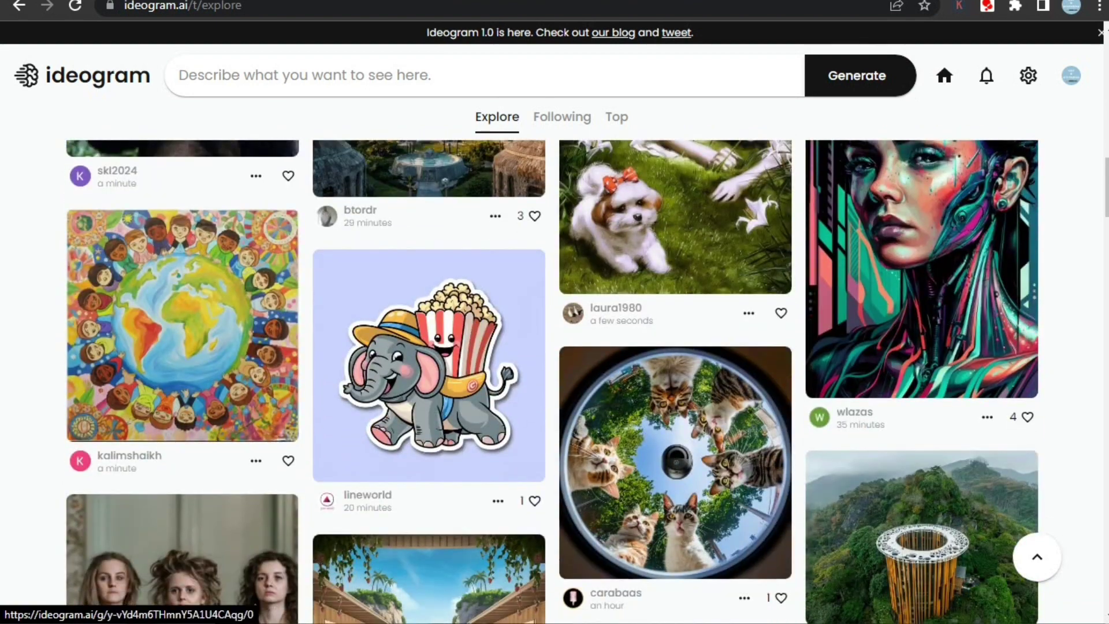
{"action": "scroll", "coordinate": [552, 381], "scroll_direction": "down", "scroll_amount": 4}
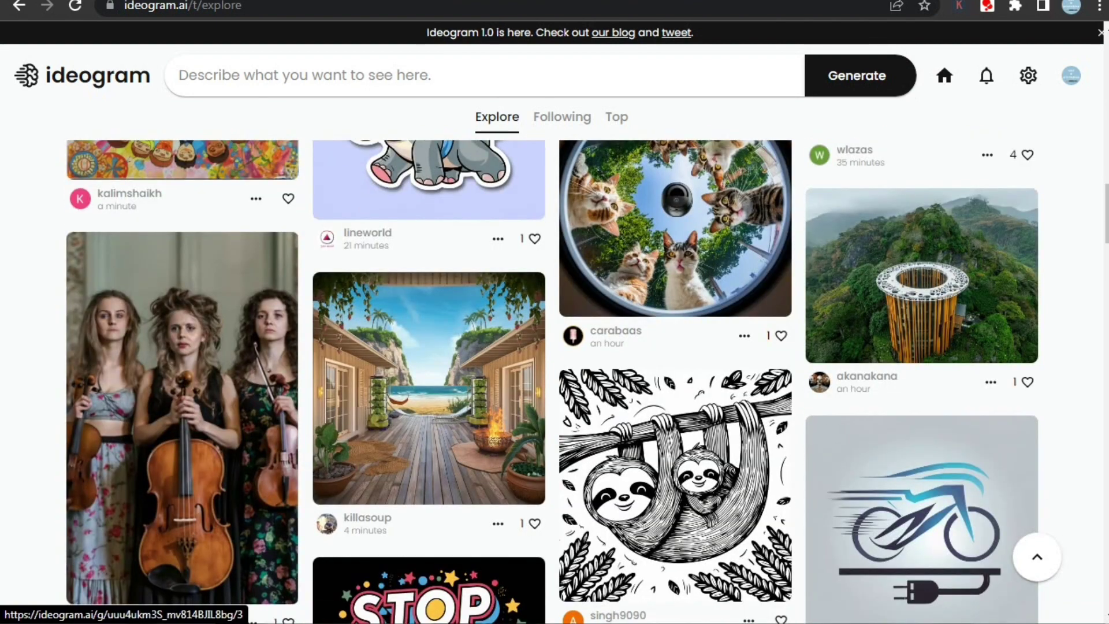
{"action": "scroll", "coordinate": [553, 381], "scroll_direction": "down", "scroll_amount": 4}
{"action": "scroll", "coordinate": [553, 382], "scroll_direction": "down", "scroll_amount": 2}
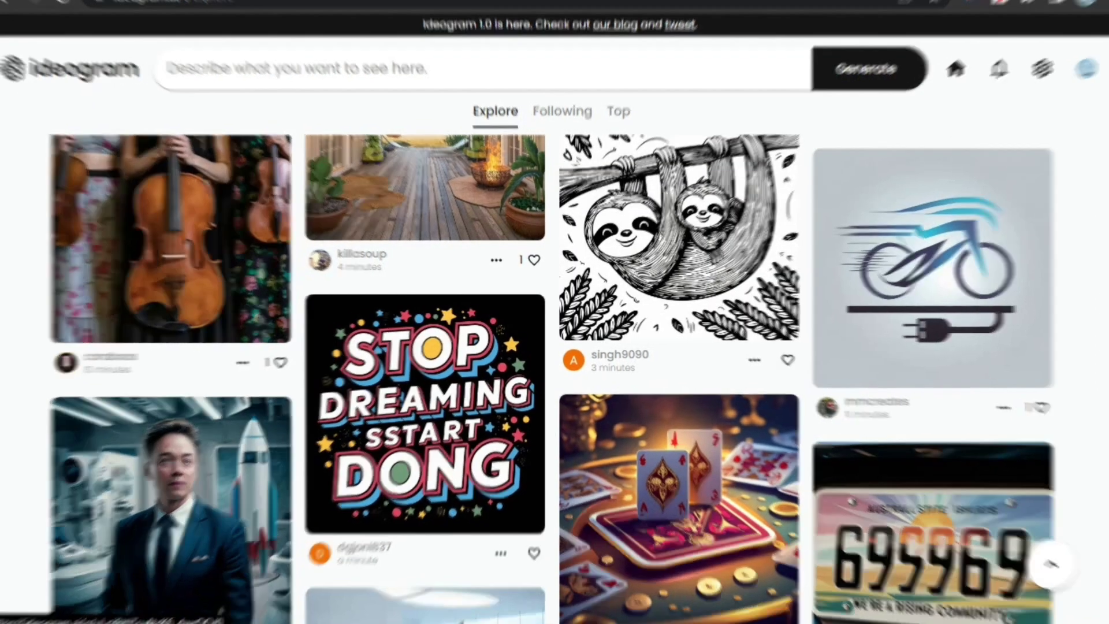
- Open the black "Stop Dreaming Start Dong" t-shirt design and look through its variations
{"action": "left_click", "coordinate": [428, 413]}
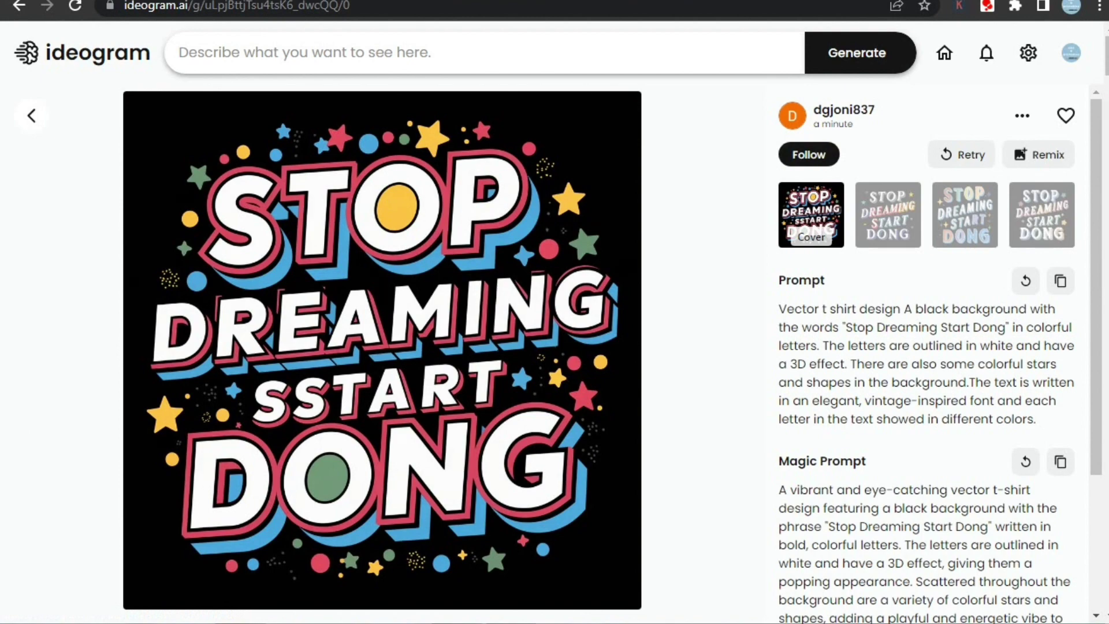
{"action": "key", "text": "Right"}
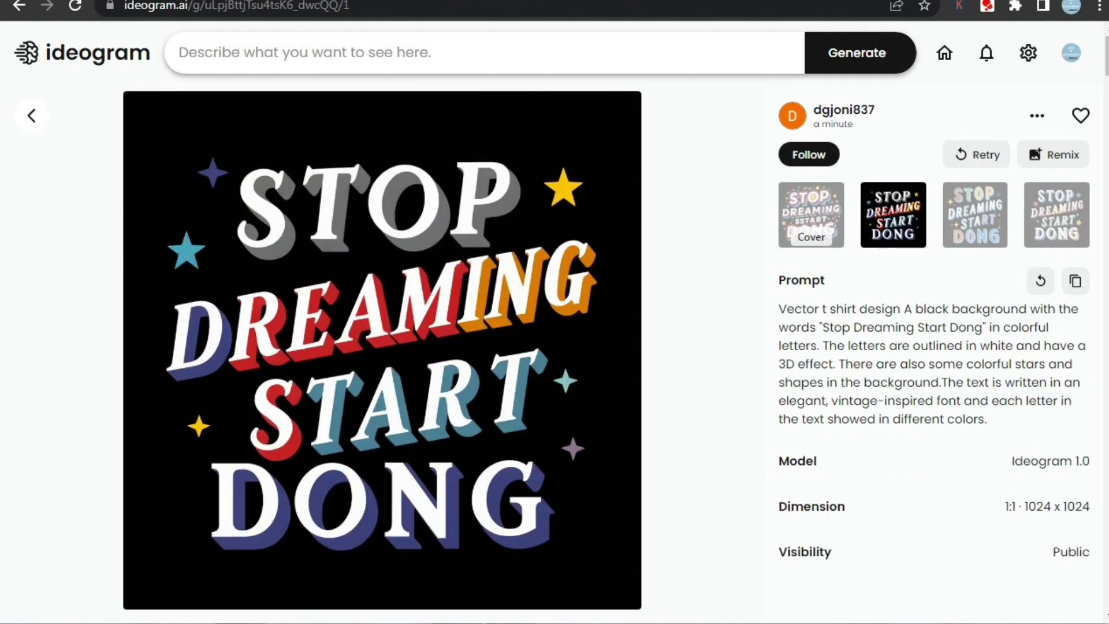
{"action": "left_click", "coordinate": [1057, 214]}
{"action": "left_click", "coordinate": [974, 214]}
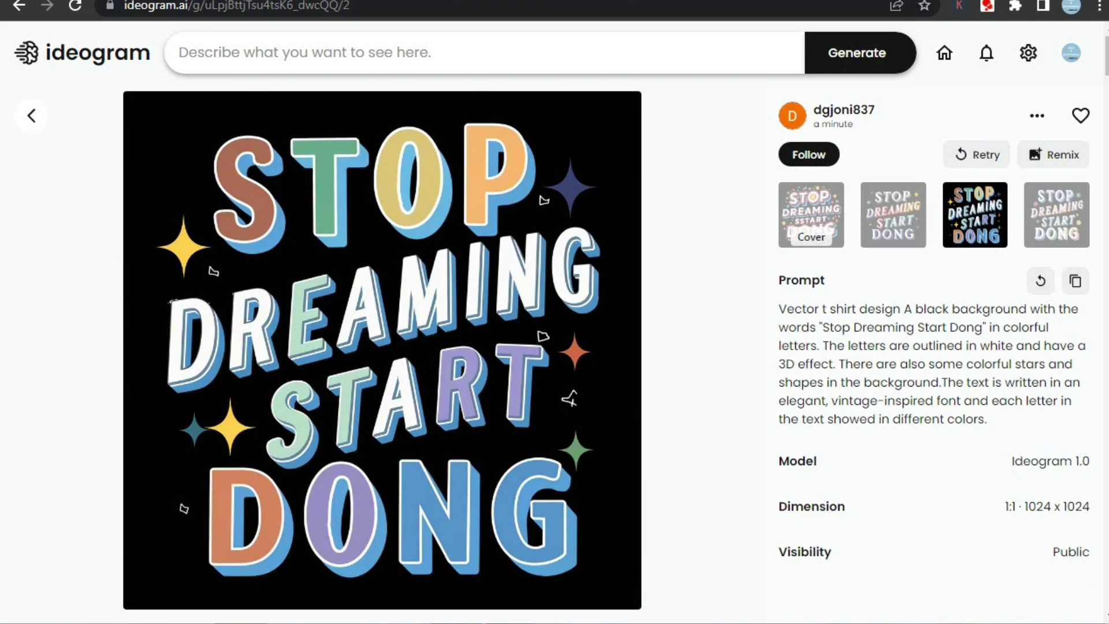
{"action": "key", "text": "Right"}
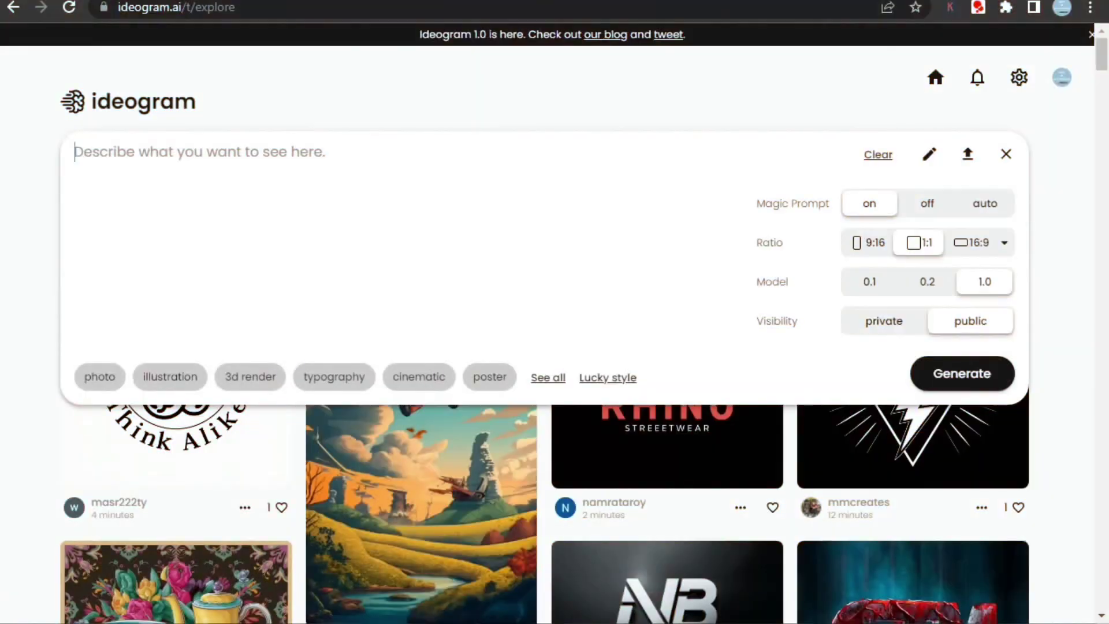
- Enter the image prompt "vintage bike with sunset background for t shirt design"
{"action": "type", "text": "vintage bi"}
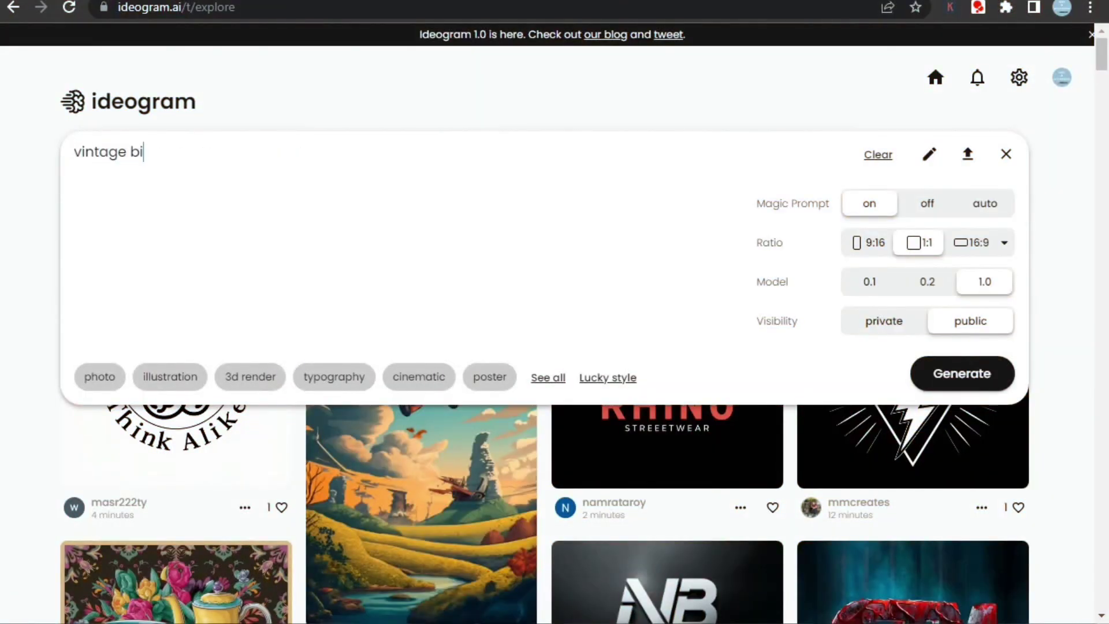
{"action": "type", "text": "ke with sun"}
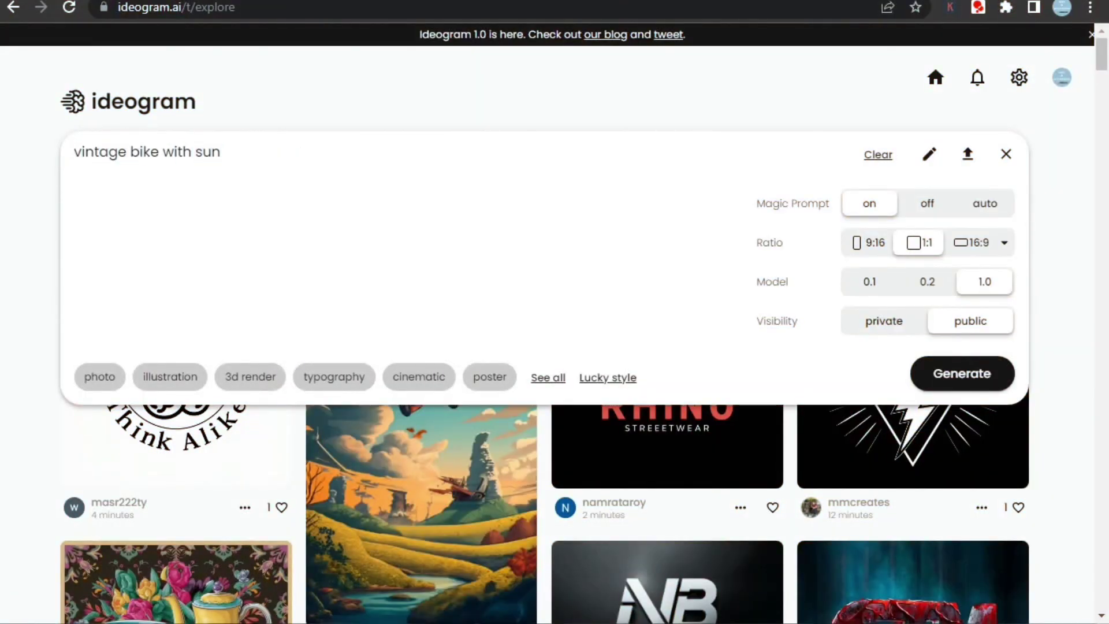
{"action": "type", "text": "set backgr"}
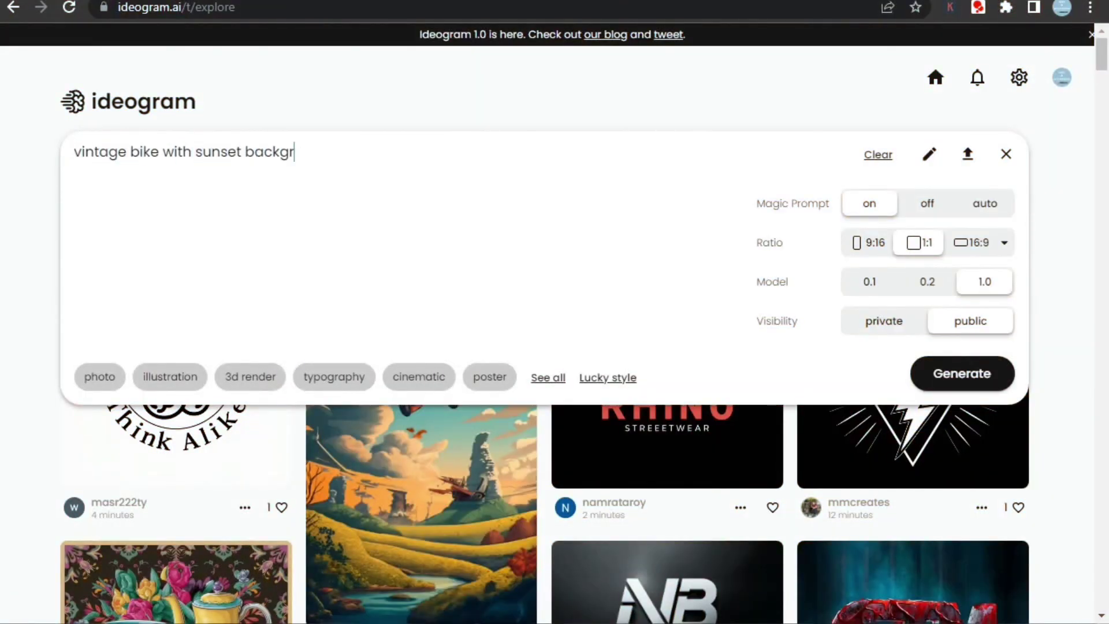
{"action": "type", "text": "ound for t shirt"}
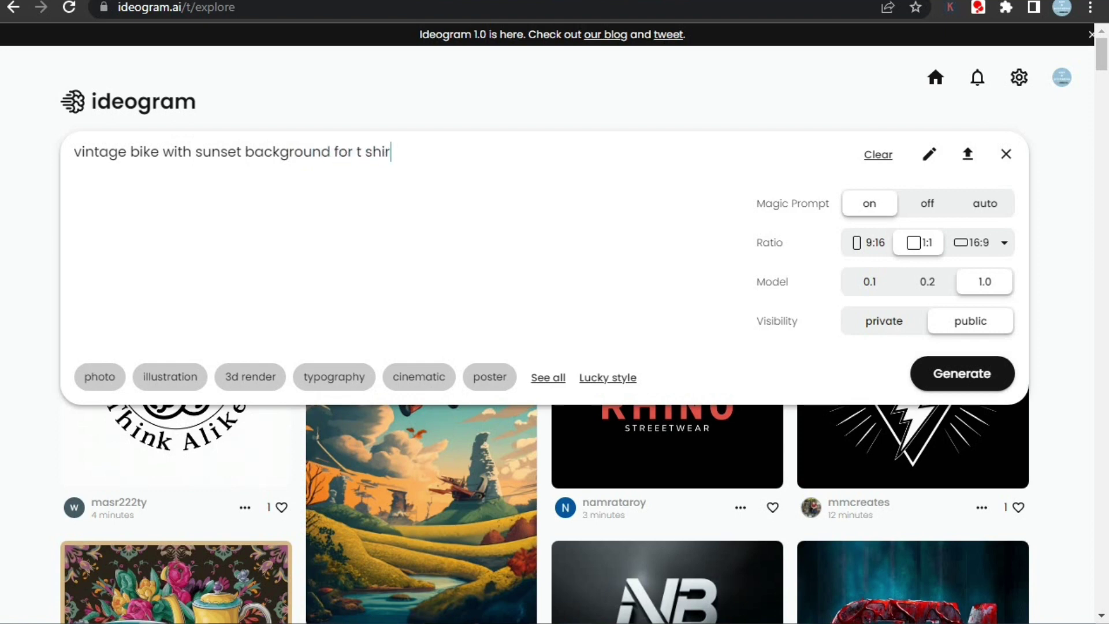
{"action": "type", "text": " design"}
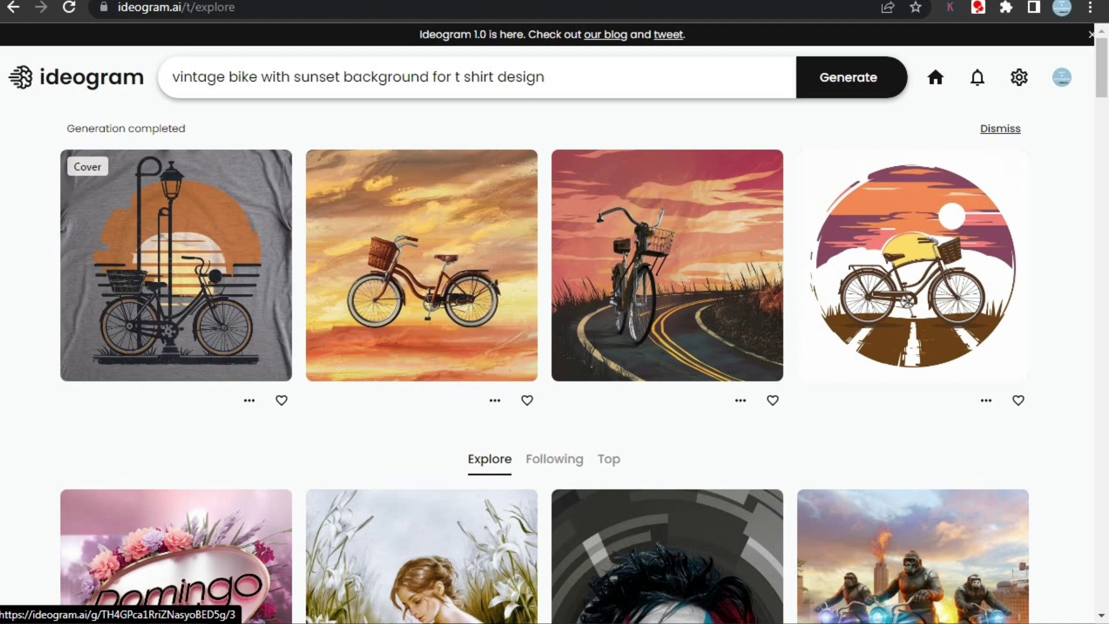
- Generate new images from the round bicycle design's copied Magic Prompt, with the illustration style applied
{"action": "left_click", "coordinate": [912, 266]}
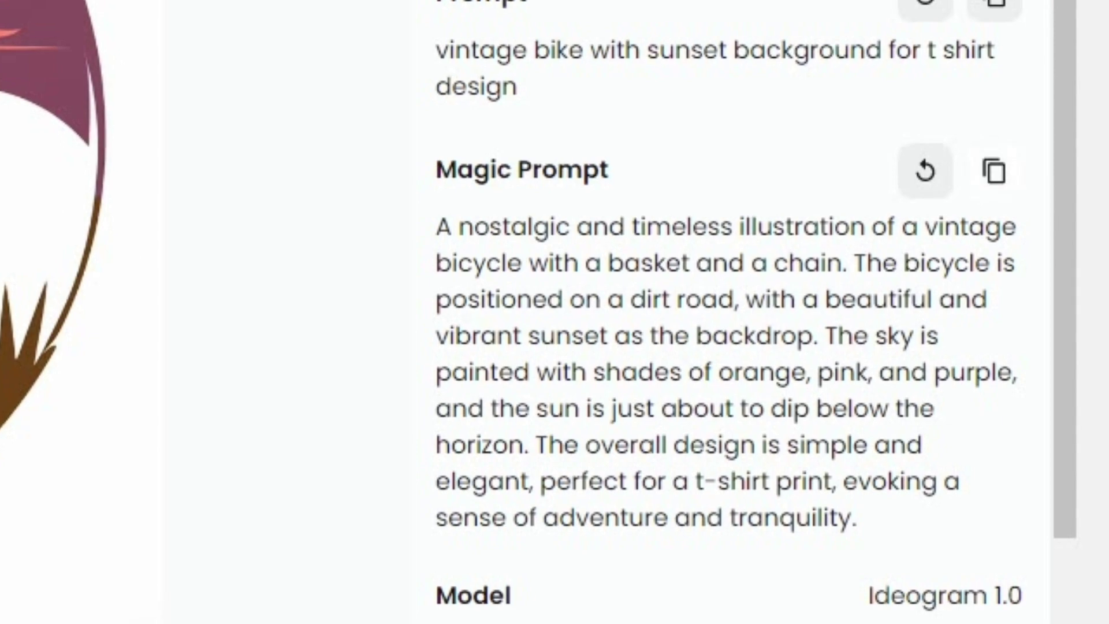
{"action": "left_click", "coordinate": [994, 171]}
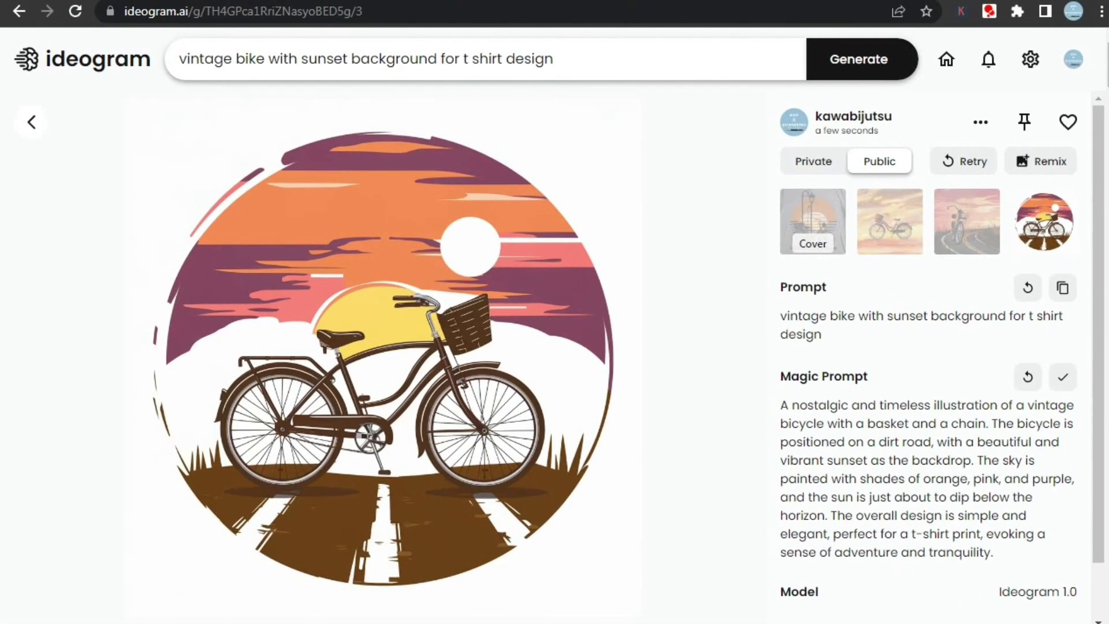
{"action": "left_click", "coordinate": [553, 59]}
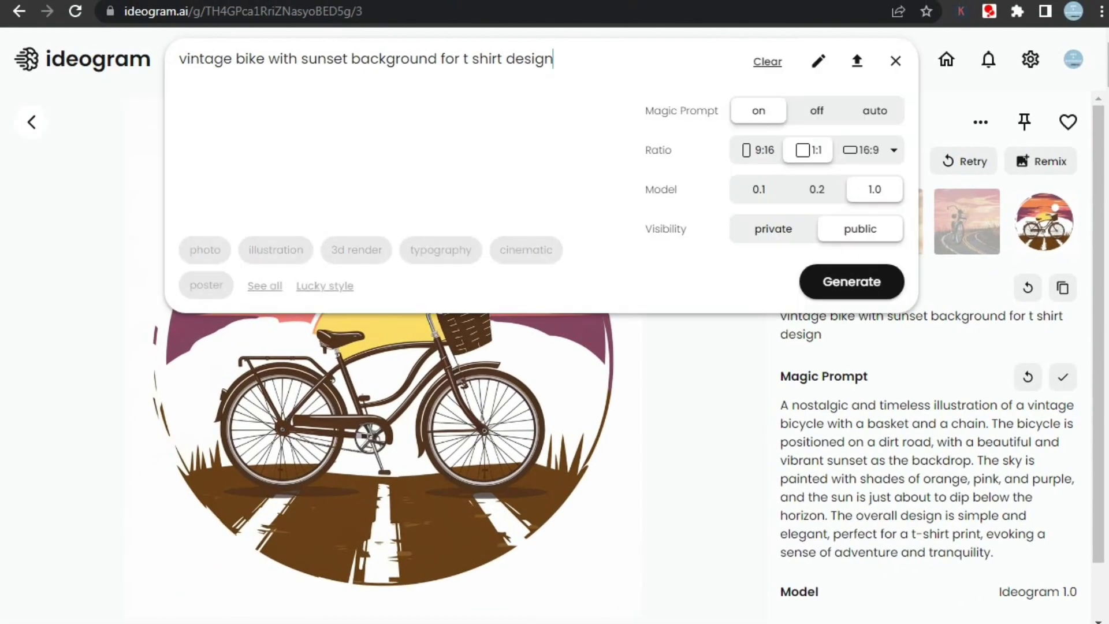
{"action": "key", "text": "ctrl+a"}
{"action": "key", "text": "BackSpace"}
{"action": "right_click", "coordinate": [369, 60]}
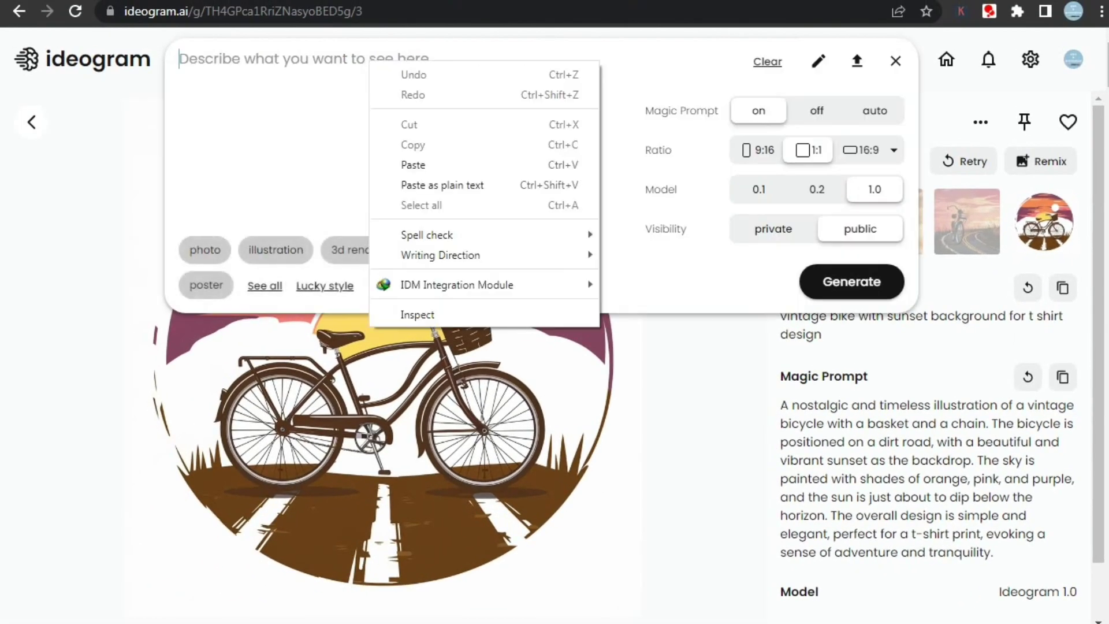
{"action": "left_click", "coordinate": [409, 164]}
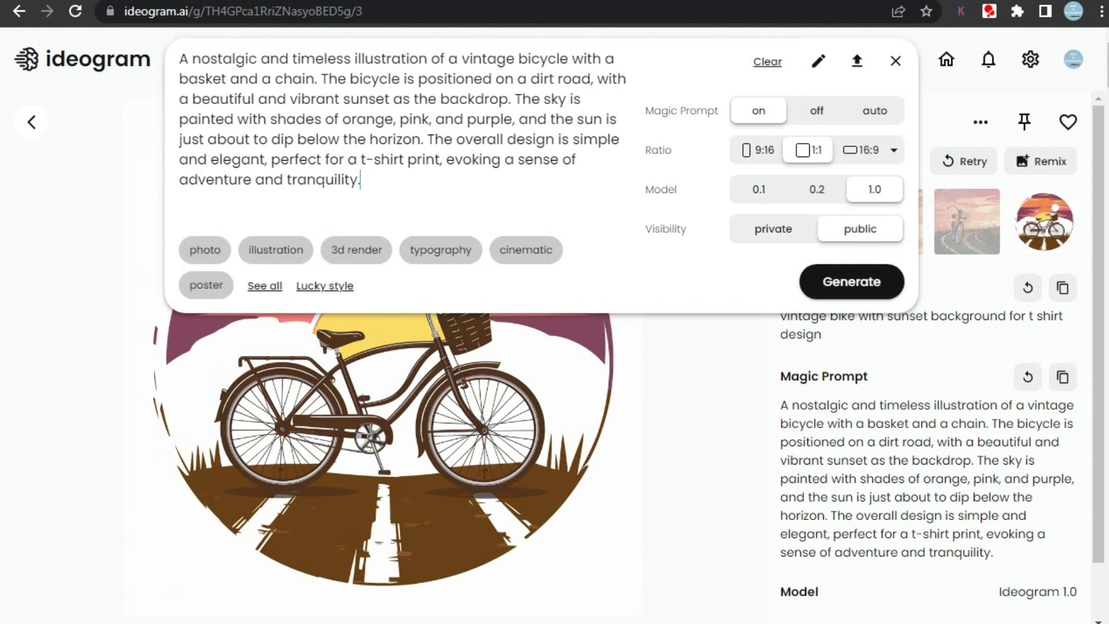
{"action": "left_click", "coordinate": [276, 250]}
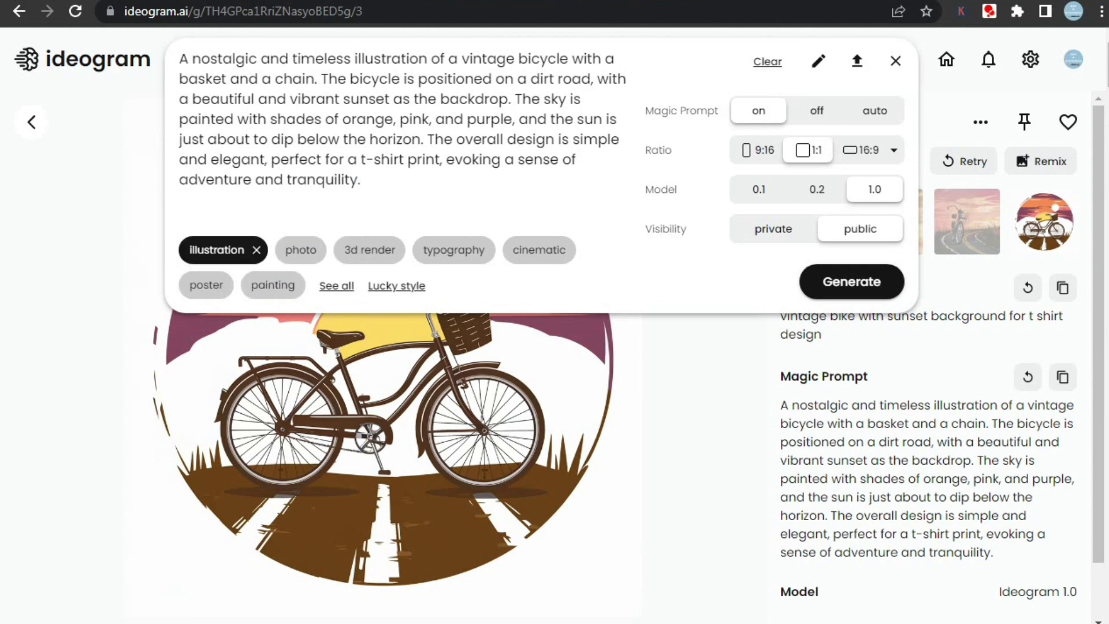
{"action": "left_click", "coordinate": [851, 282]}
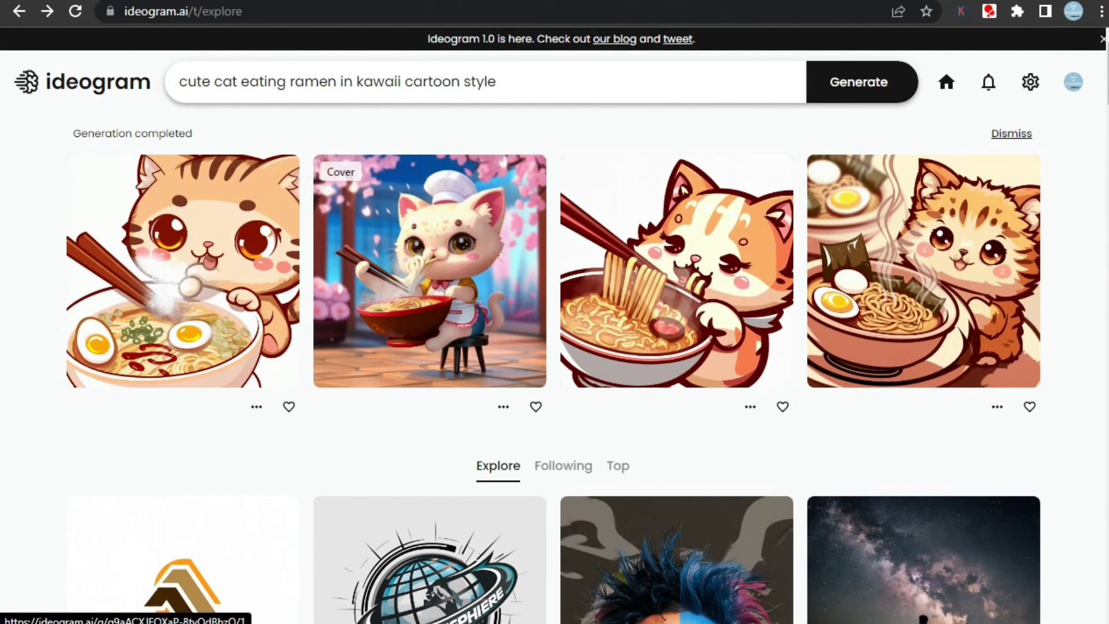
- Open the first close-up ramen cat image and replace the prompt with its copied Magic Prompt
{"action": "left_click", "coordinate": [183, 270]}
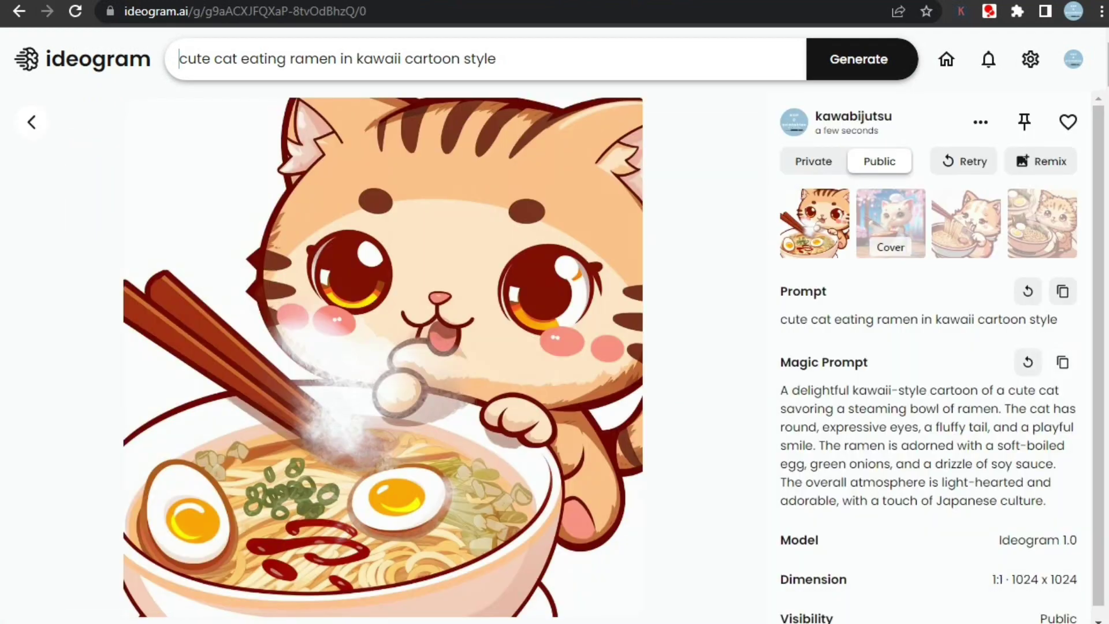
{"action": "left_click", "coordinate": [1062, 362]}
{"action": "left_click", "coordinate": [500, 58]}
{"action": "key", "text": "ctrl+a"}
{"action": "key", "text": "BackSpace"}
{"action": "right_click", "coordinate": [449, 66]}
{"action": "left_click", "coordinate": [491, 166]}
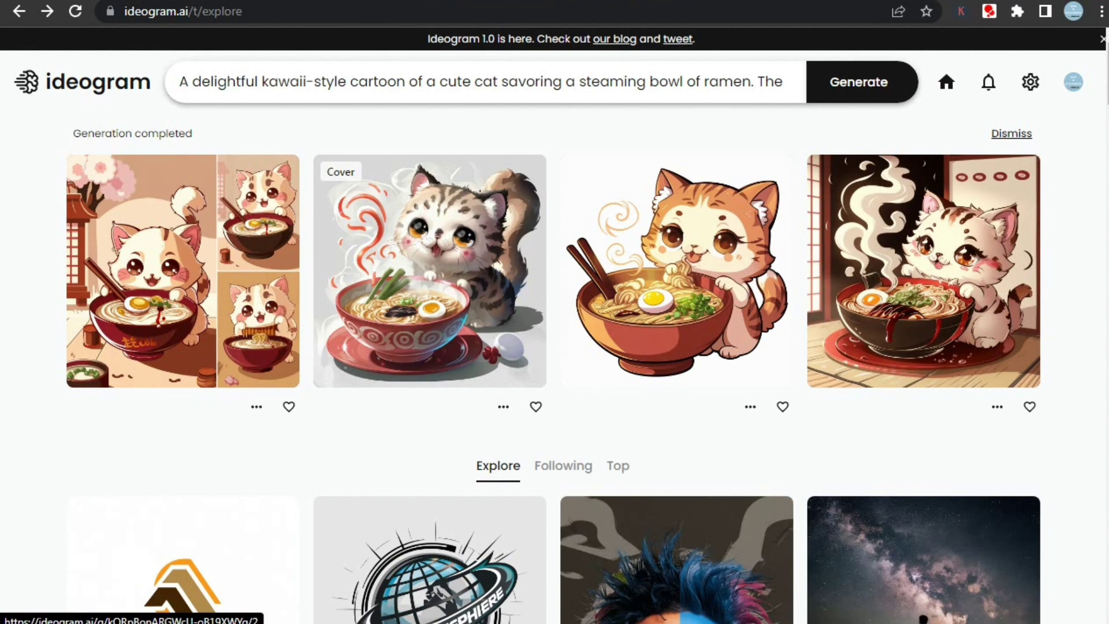
- Open the orange ramen cat on the white background and append 'add "kawaii neko" text around the cat' to the prompt
{"action": "left_click", "coordinate": [676, 270]}
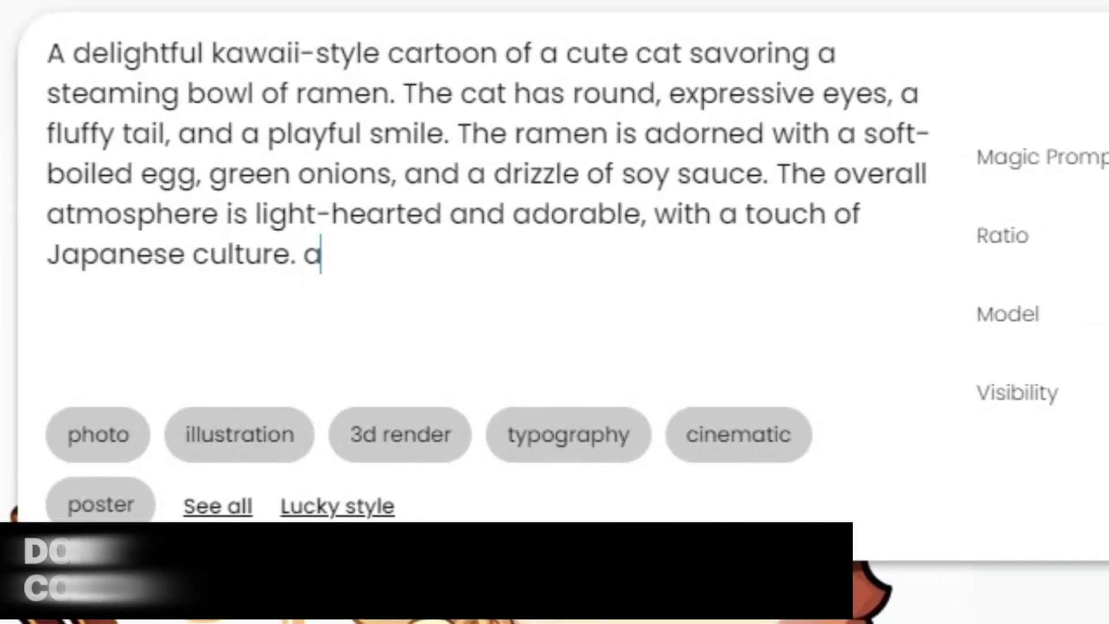
{"action": "type", "text": "dd \"k"}
{"action": "type", "text": "awaii neko\" text aroun"}
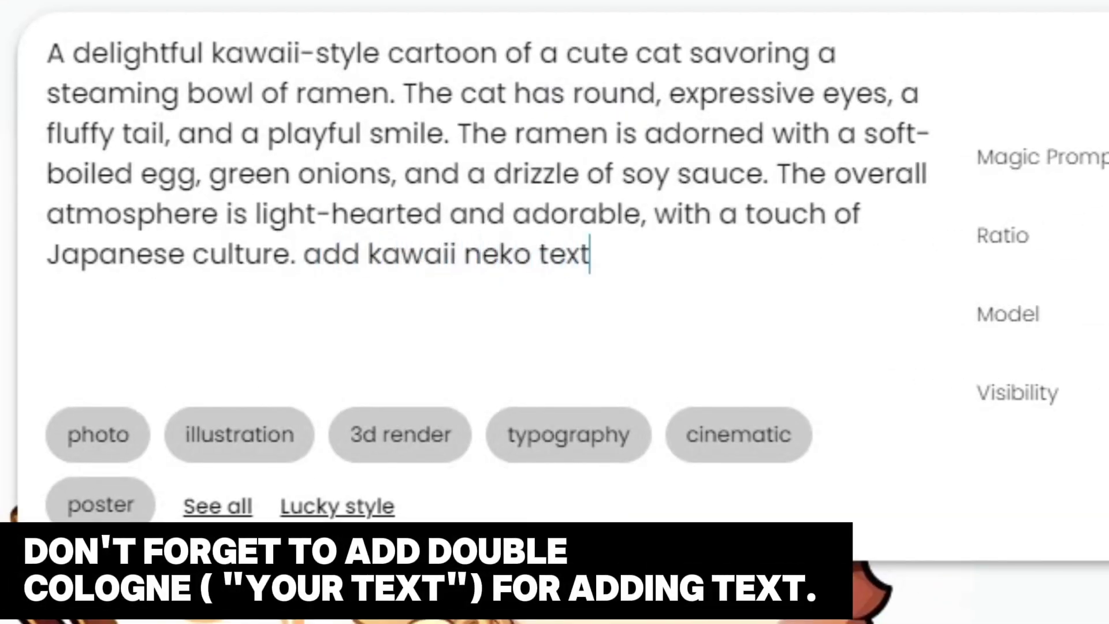
{"action": "type", "text": "d the cat"}
{"action": "left_click", "coordinate": [366, 254]}
{"action": "type", "text": "\""}
{"action": "left_click", "coordinate": [531, 254]}
{"action": "type", "text": "\""}
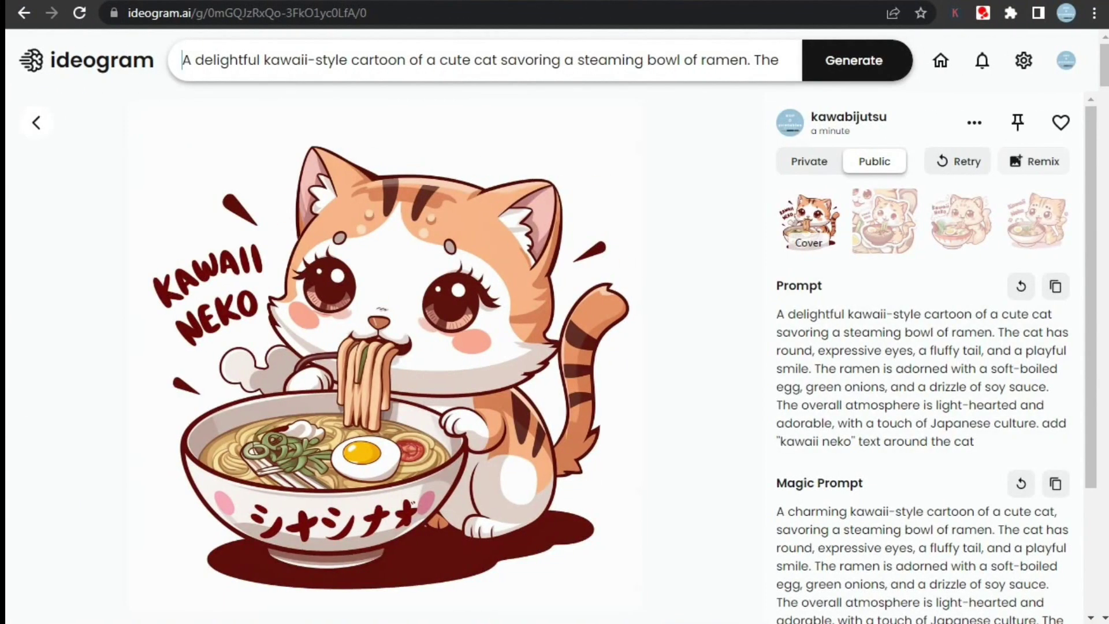
- Start a remix of the kawaii neko cat design, trying image weights of five and two bars before setting three
{"action": "left_click", "coordinate": [1035, 161]}
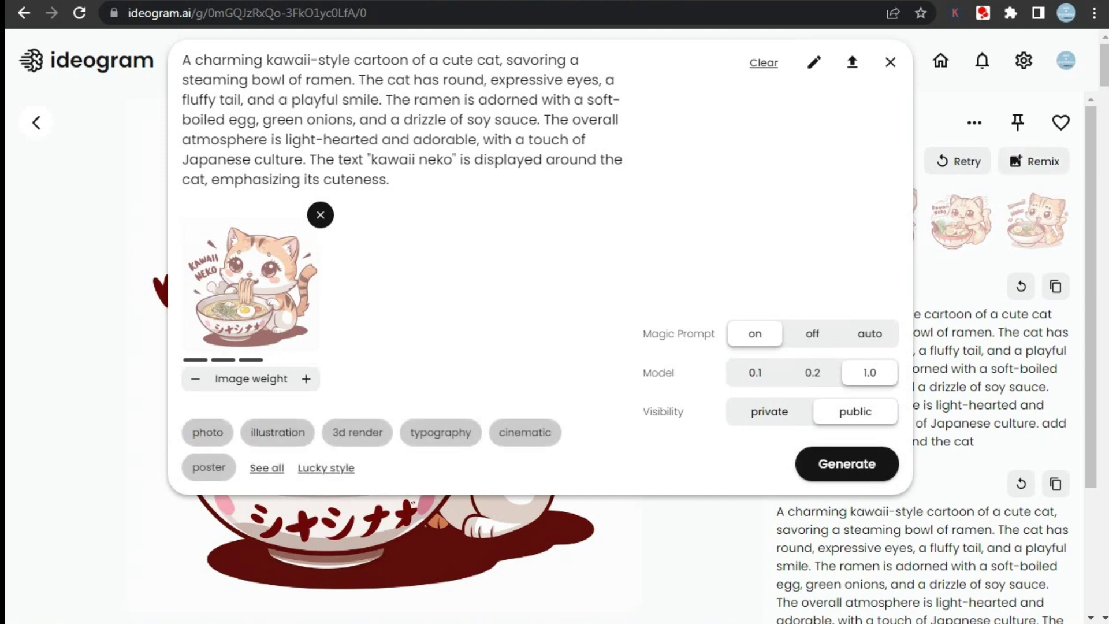
{"action": "left_click", "coordinate": [306, 379]}
{"action": "left_click", "coordinate": [306, 379]}
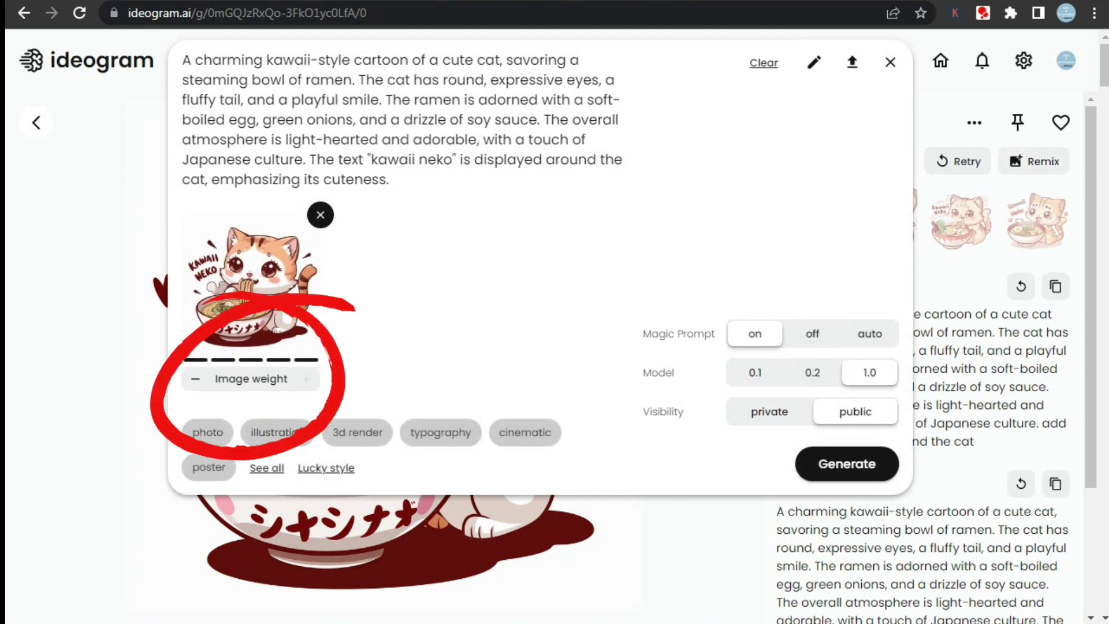
{"action": "left_click", "coordinate": [196, 379]}
{"action": "left_click", "coordinate": [195, 379]}
{"action": "left_click", "coordinate": [195, 379]}
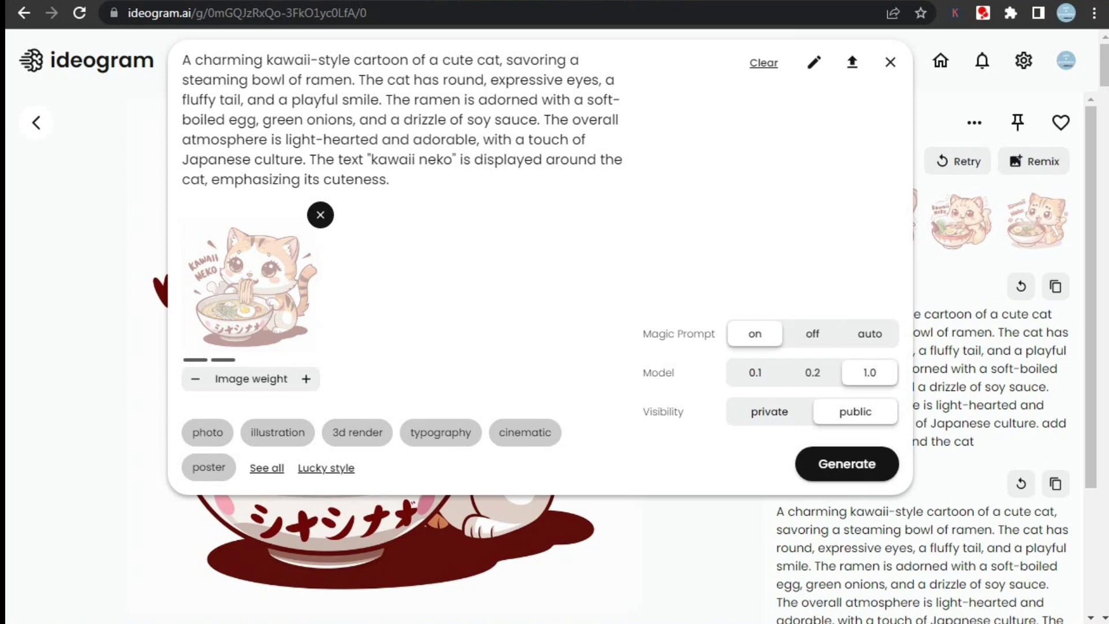
{"action": "left_click", "coordinate": [306, 379]}
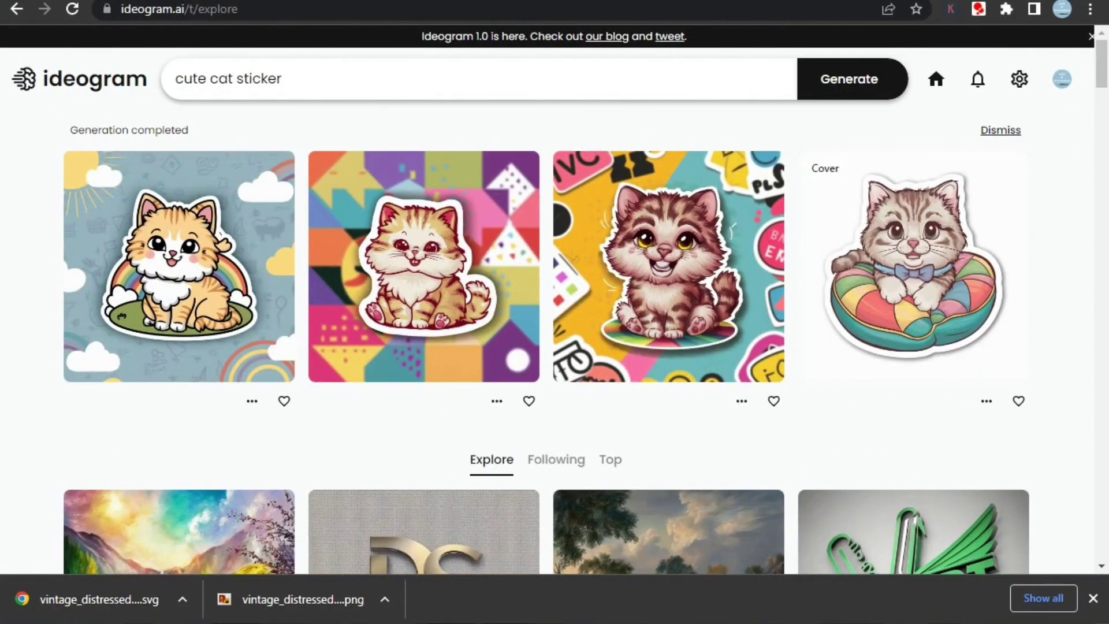
- Open the cat sticker with the bow tie and colorful pillow and download it
{"action": "left_click", "coordinate": [913, 266]}
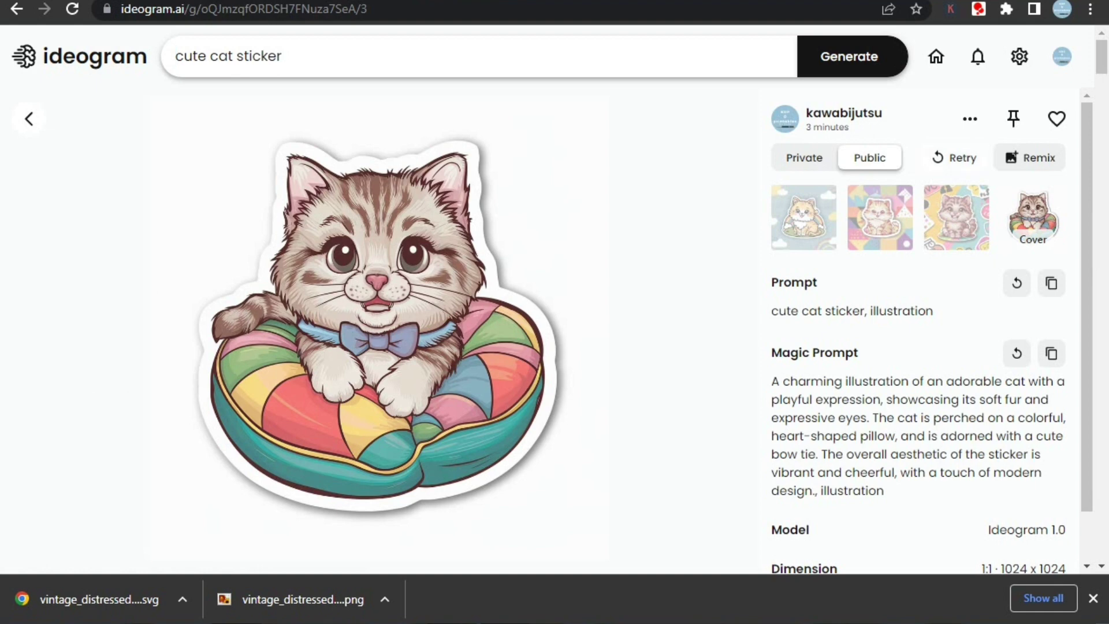
{"action": "left_click", "coordinate": [970, 118]}
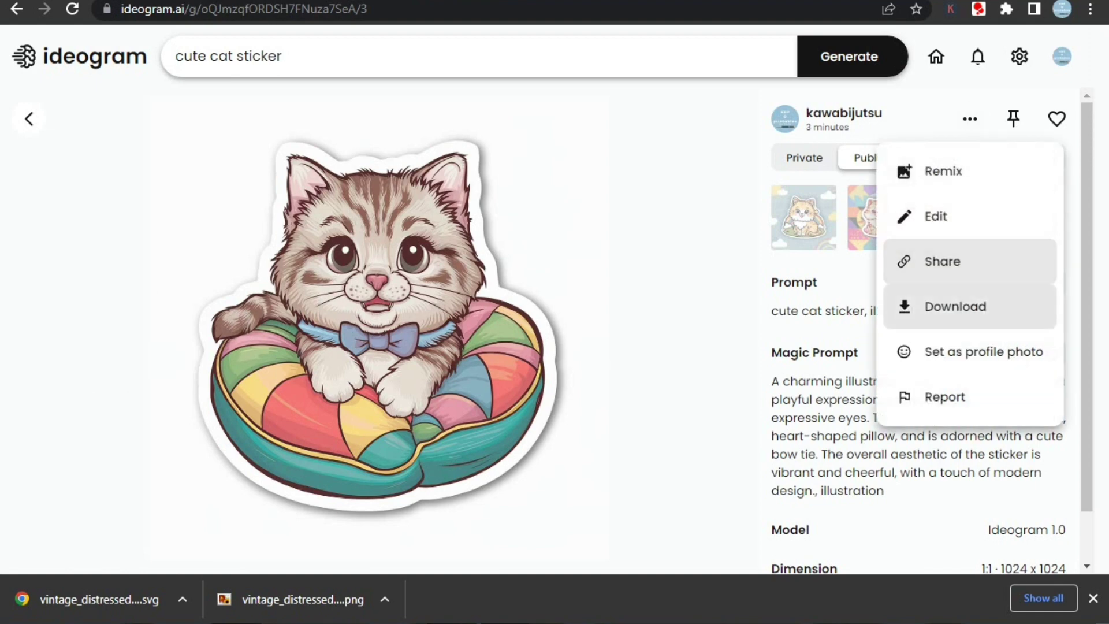
{"action": "left_click", "coordinate": [955, 306]}
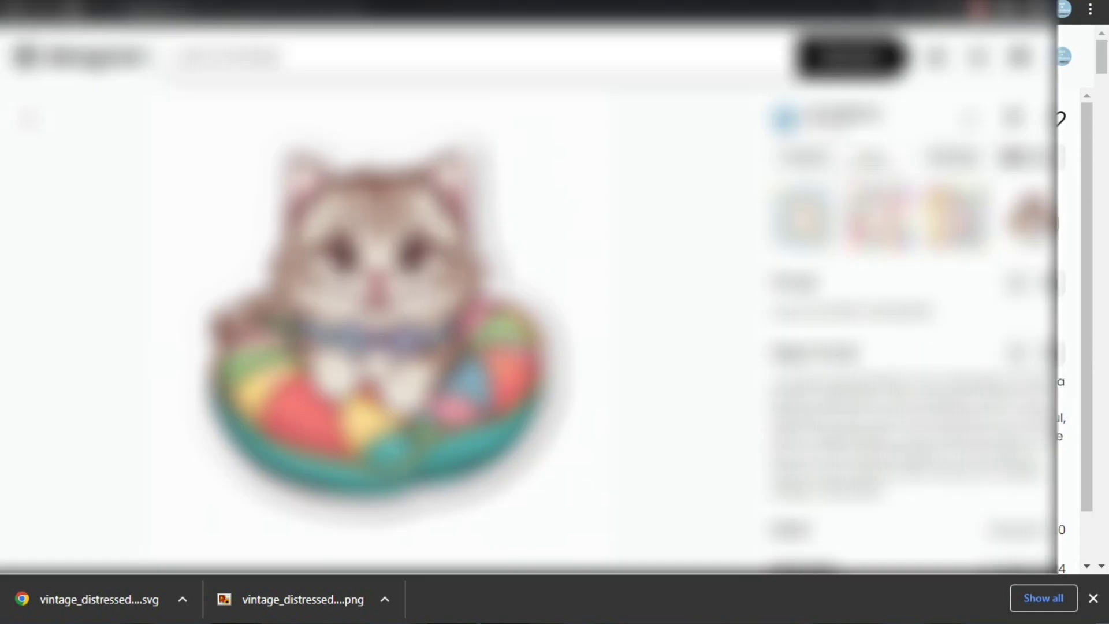
{"action": "key", "text": "Return"}
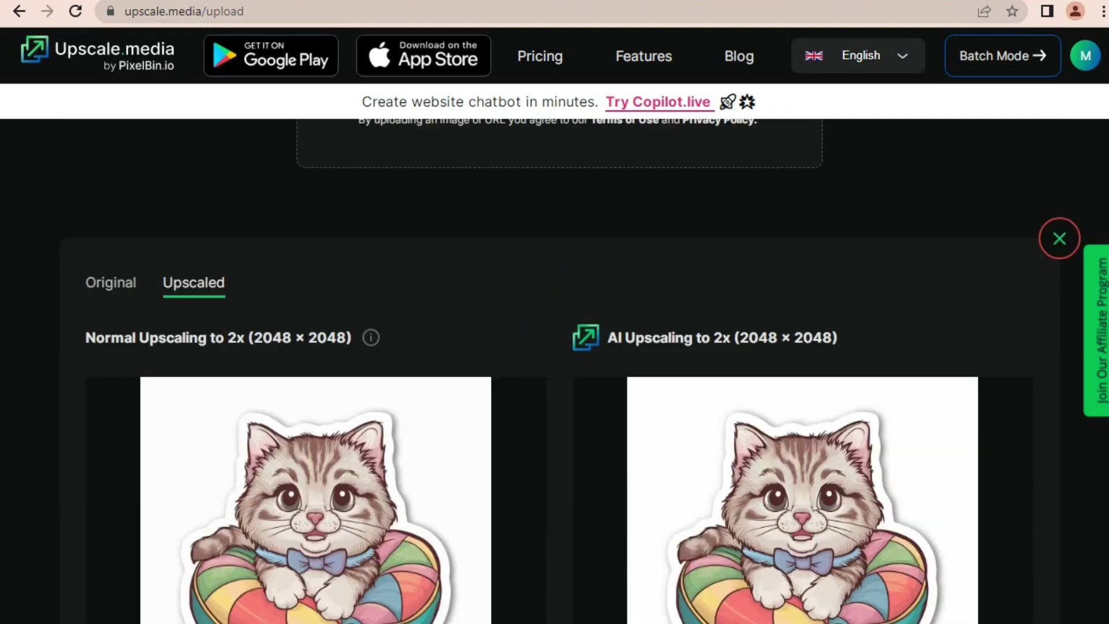
- Set the AI upscaling of the cat sticker to 4x
{"action": "scroll", "coordinate": [560, 371], "scroll_direction": "down", "scroll_amount": 3}
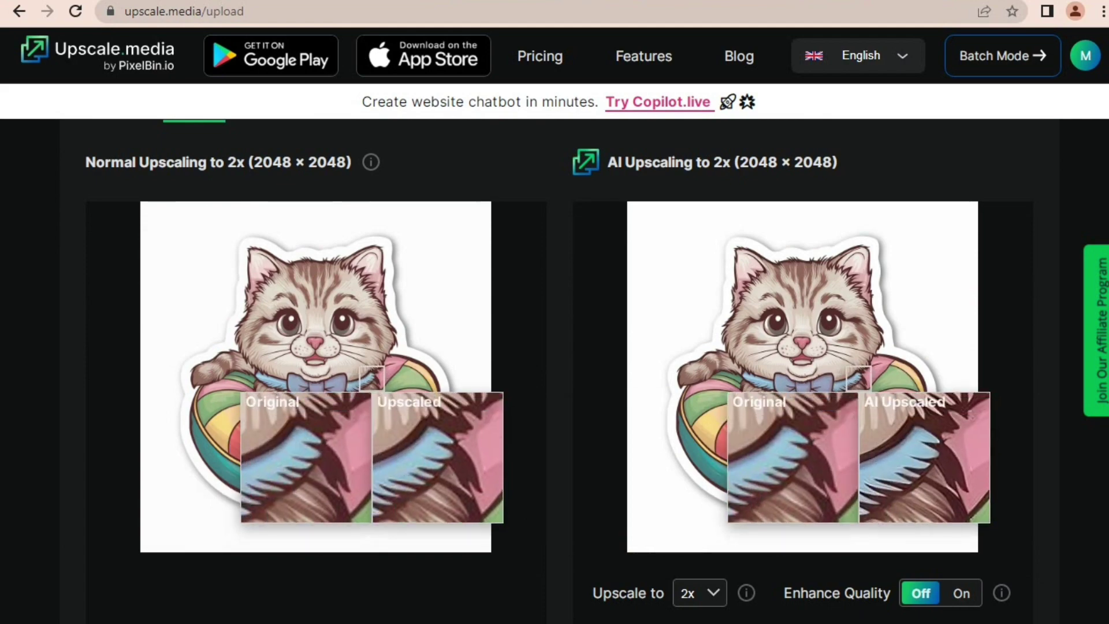
{"action": "scroll", "coordinate": [554, 370], "scroll_direction": "down", "scroll_amount": 2}
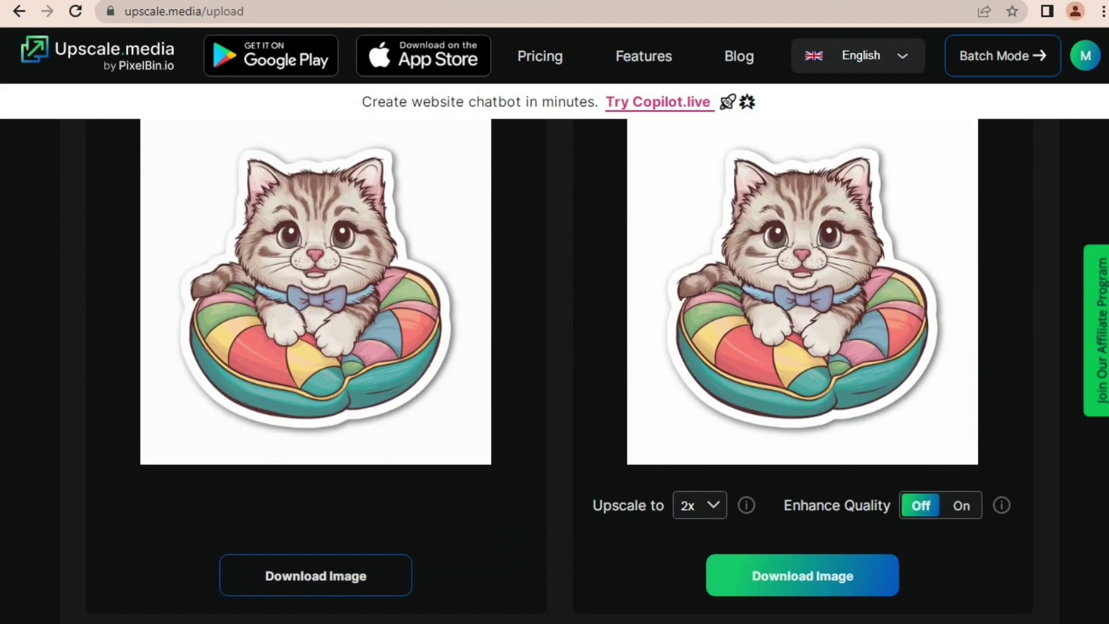
{"action": "left_click", "coordinate": [700, 505]}
{"action": "left_click", "coordinate": [687, 558]}
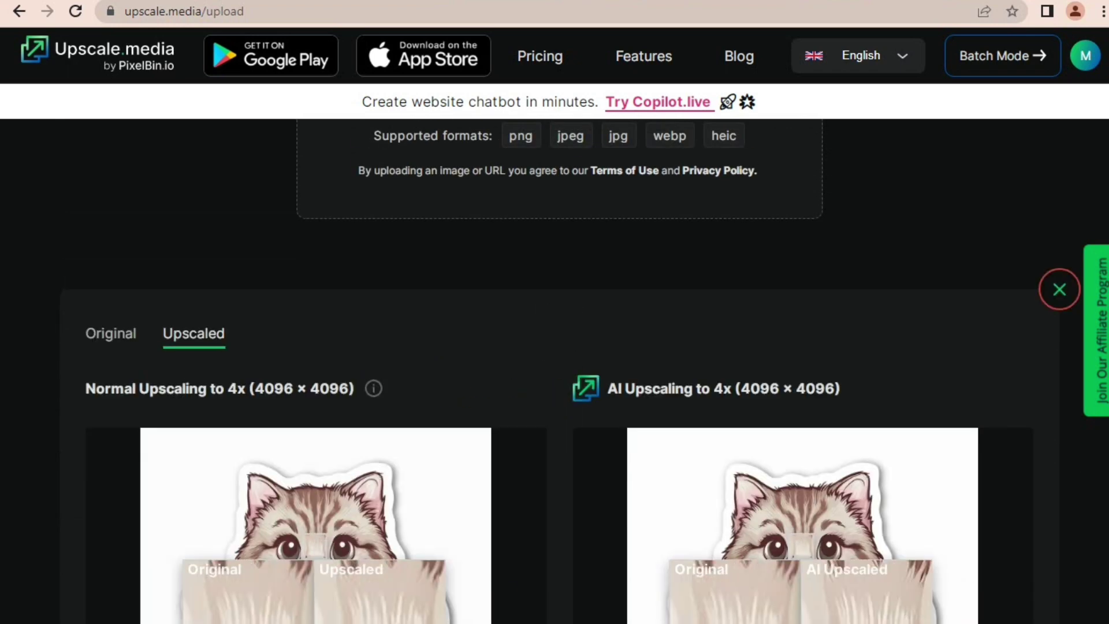
- Turn on Enhance Quality for the 4x upscale and download the AI-upscaled cat sticker
{"action": "scroll", "coordinate": [789, 529], "scroll_direction": "down", "scroll_amount": 3}
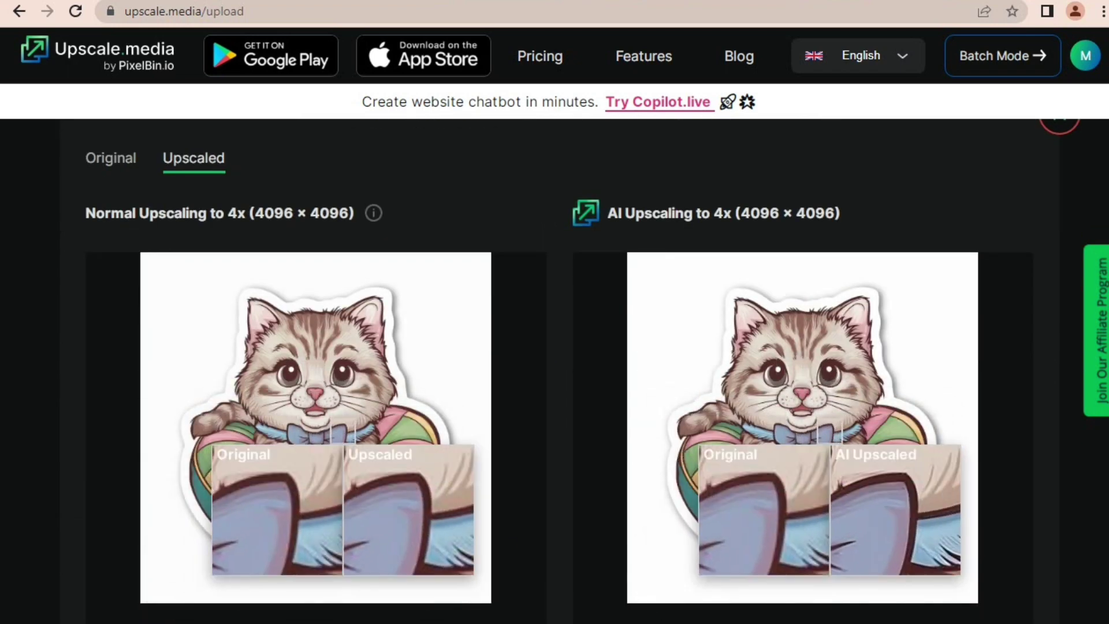
{"action": "scroll", "coordinate": [554, 370], "scroll_direction": "down", "scroll_amount": 3}
{"action": "left_click", "coordinate": [961, 468]}
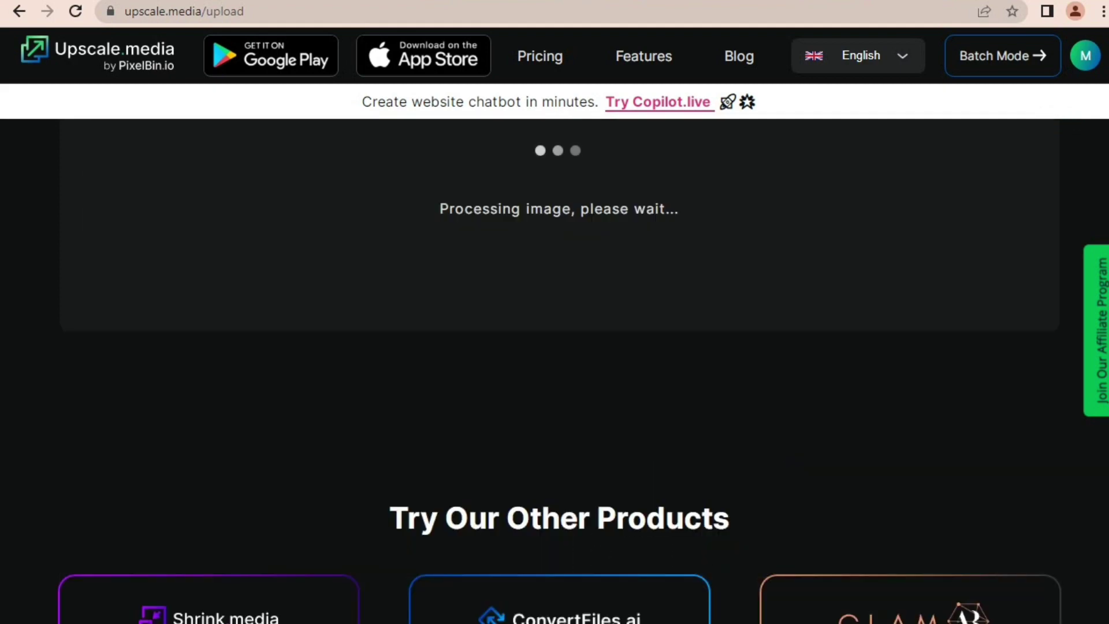
{"action": "scroll", "coordinate": [559, 347], "scroll_direction": "up", "scroll_amount": 3}
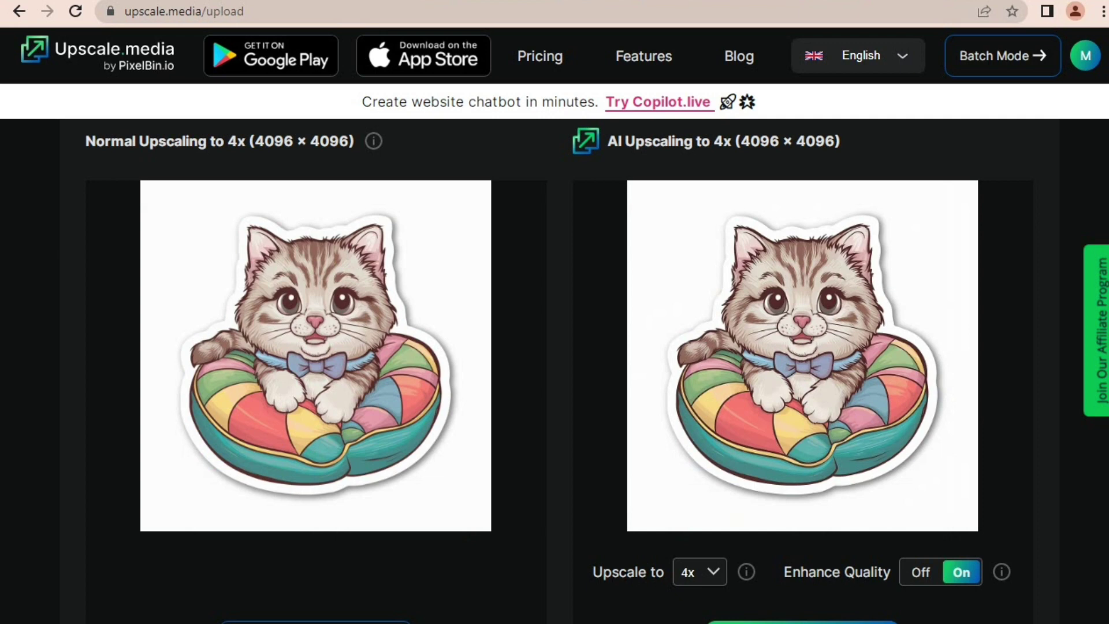
{"action": "scroll", "coordinate": [559, 370], "scroll_direction": "down", "scroll_amount": 2}
{"action": "left_click", "coordinate": [802, 555]}
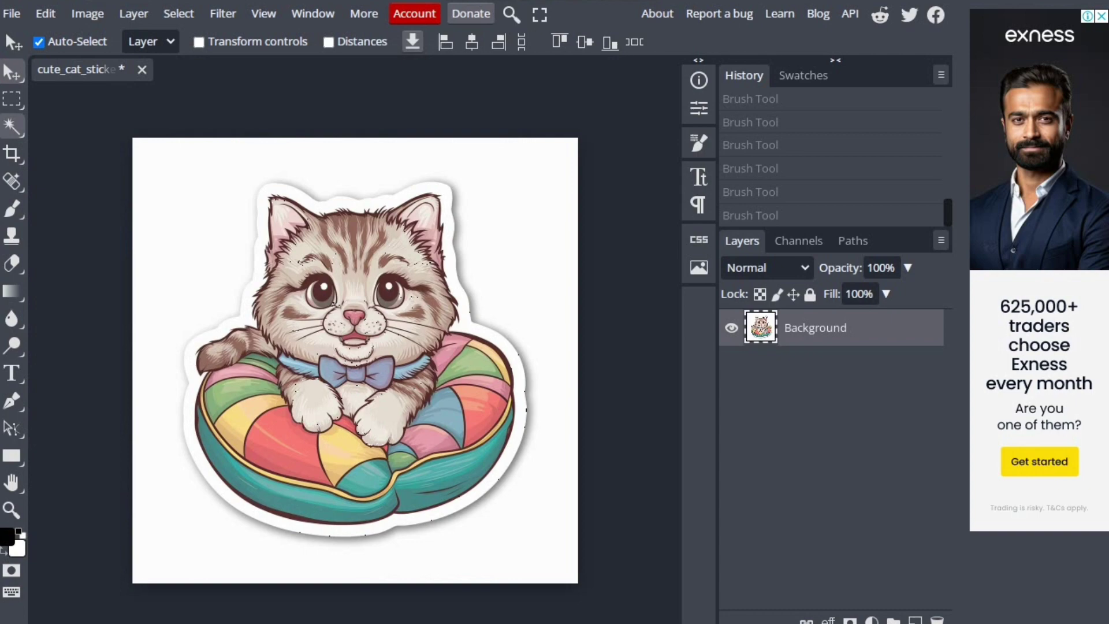
- In Photopea, select the white background with the Magic Wand, invert the selection and add a raster mask
{"action": "left_click", "coordinate": [11, 126]}
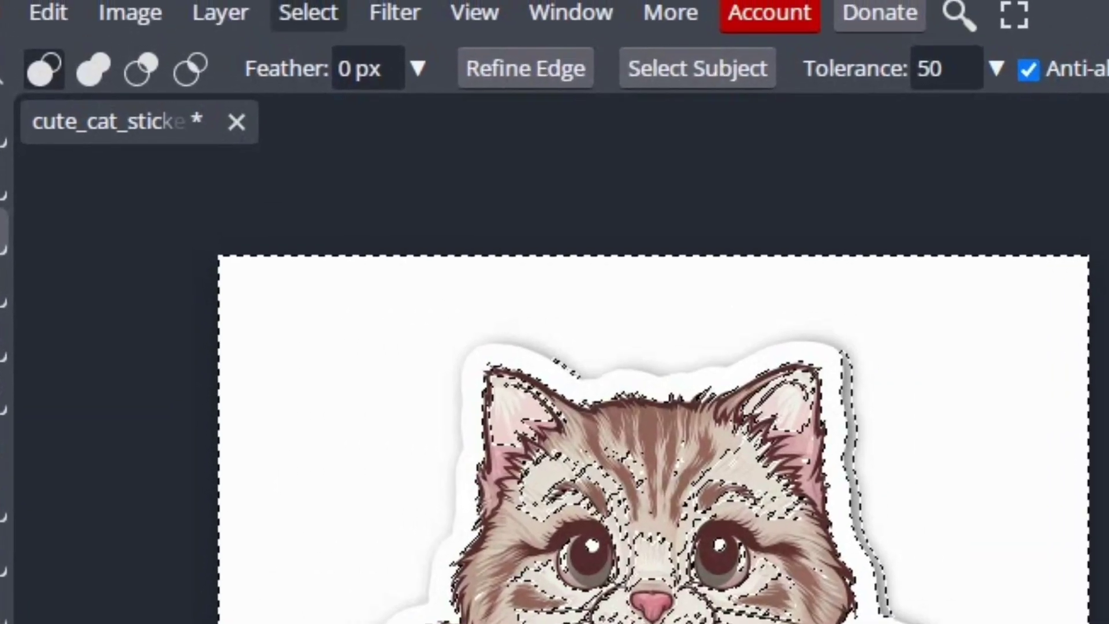
{"action": "left_click", "coordinate": [306, 11]}
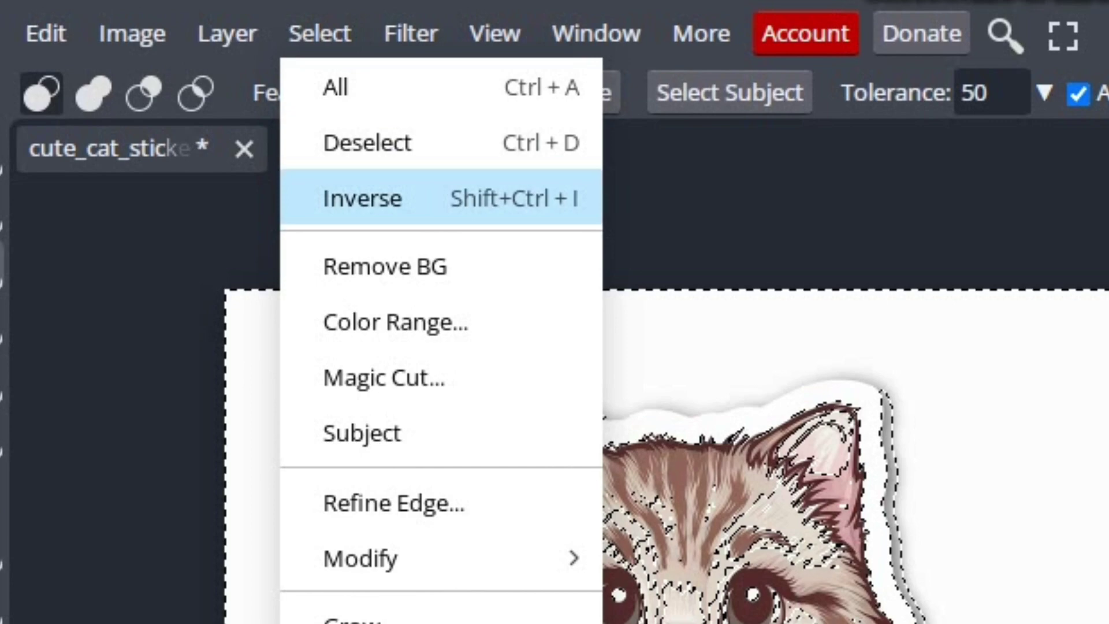
{"action": "left_click", "coordinate": [362, 198]}
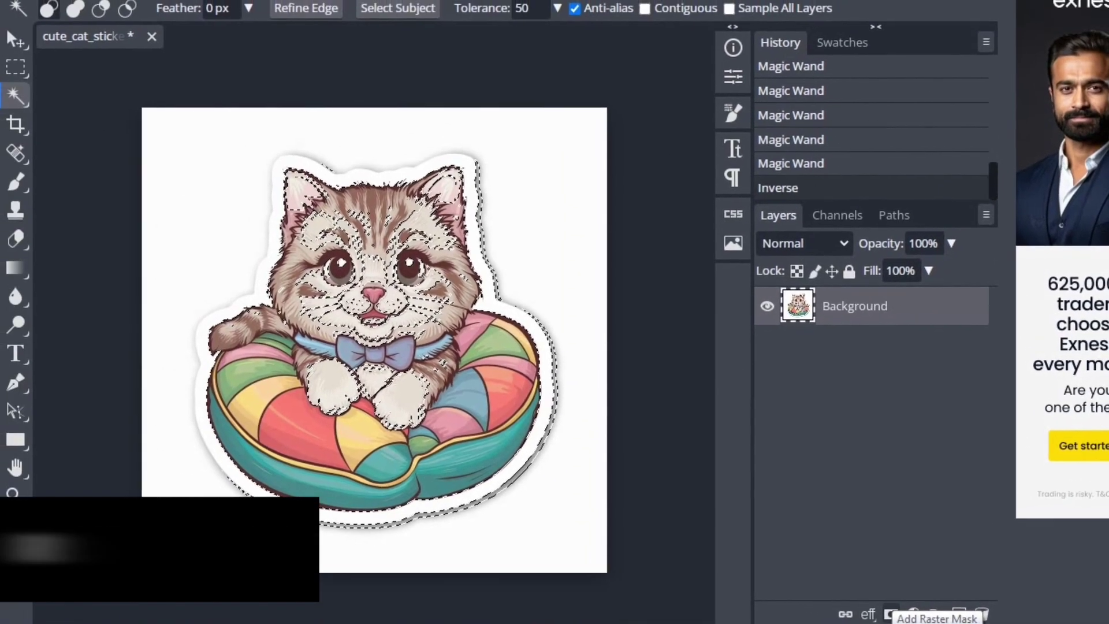
{"action": "left_click", "coordinate": [607, 588]}
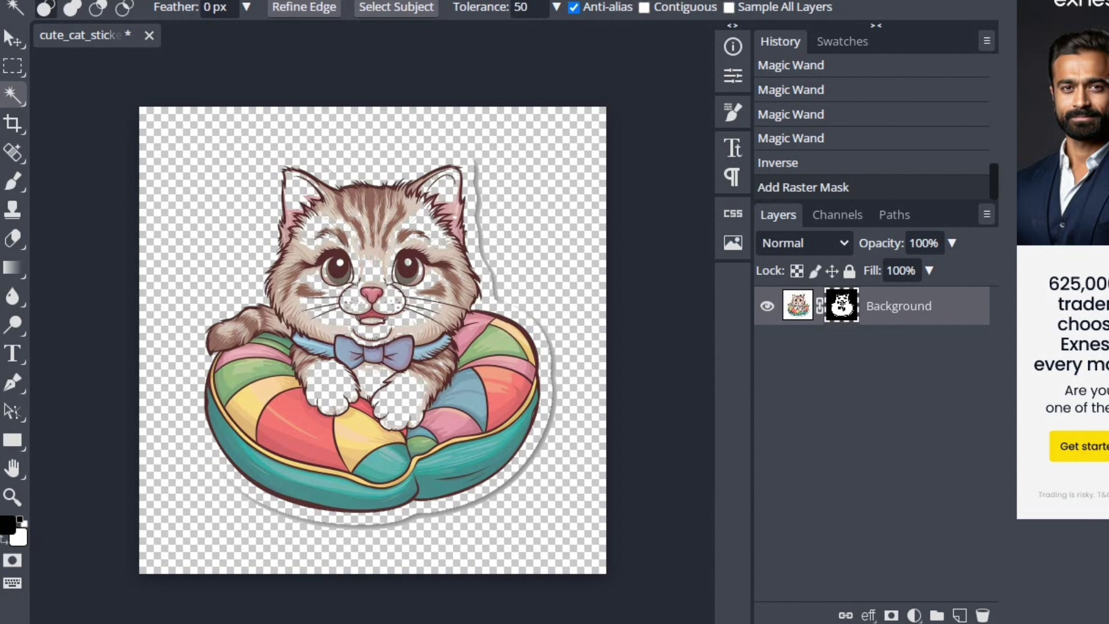
- Brush away on the mask the leftover shadow under the pillow's lower-left edge and, with a smaller brush, beside the cat's head
{"action": "scroll", "coordinate": [376, 321], "scroll_direction": "up", "scroll_amount": 3}
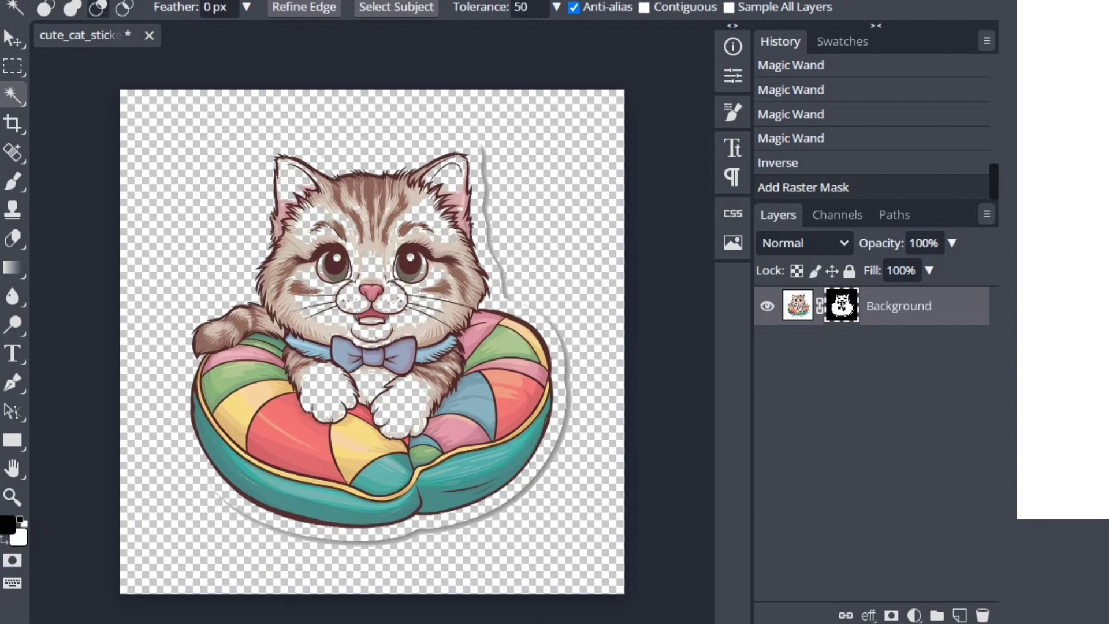
{"action": "scroll", "coordinate": [370, 318], "scroll_direction": "up", "scroll_amount": 2}
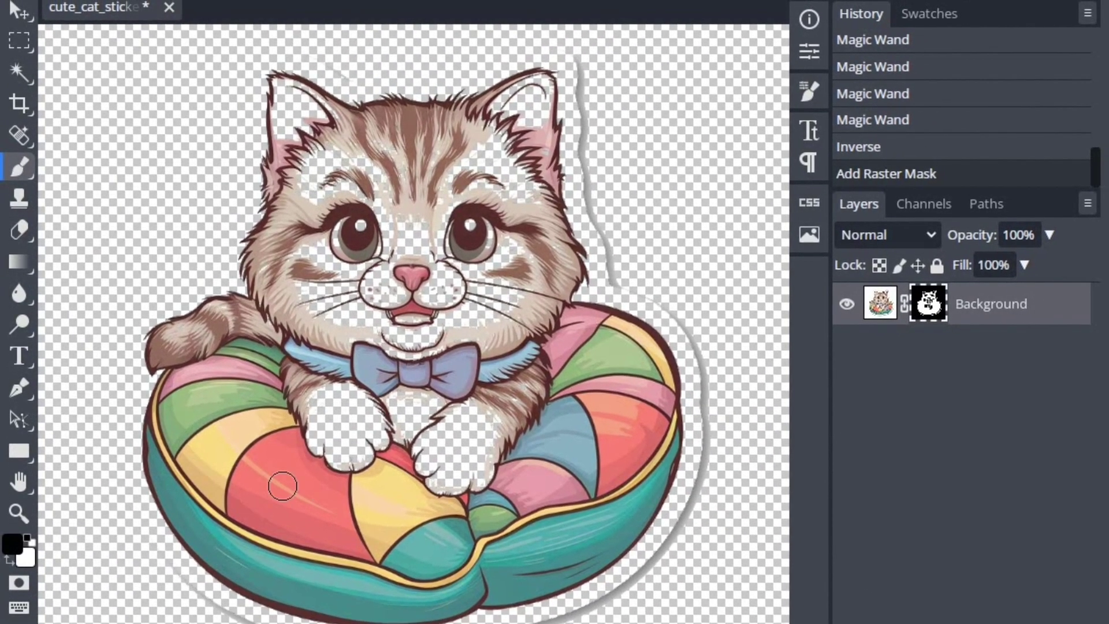
{"action": "mouse_move", "coordinate": [182, 580]}
{"action": "left_mouse_down"}
{"action": "mouse_move", "coordinate": [173, 579]}
{"action": "mouse_move", "coordinate": [211, 605]}
{"action": "mouse_move", "coordinate": [272, 618]}
{"action": "left_mouse_up"}
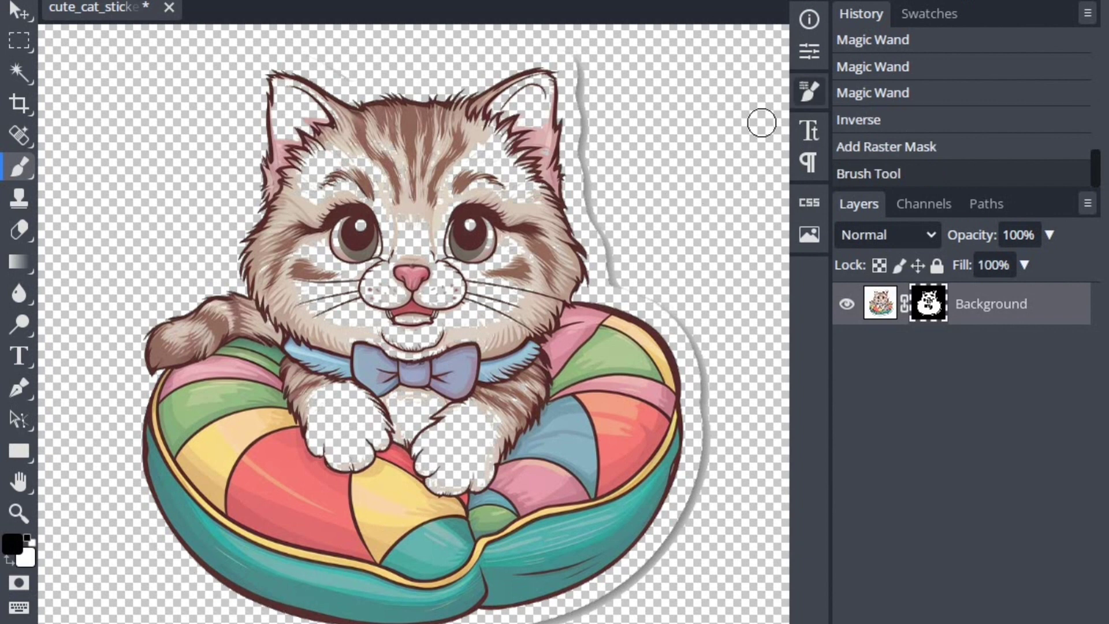
{"action": "left_click", "coordinate": [809, 90]}
{"action": "left_click_drag", "start_coordinate": [677, 207], "coordinate": [662, 207]}
{"action": "left_click", "coordinate": [810, 91]}
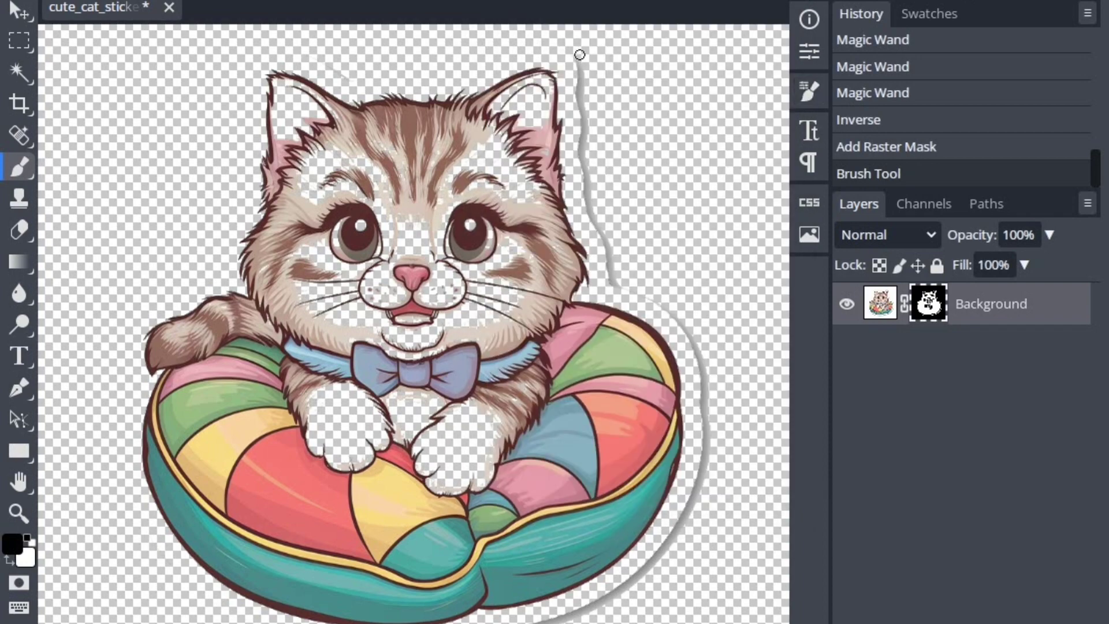
{"action": "mouse_move", "coordinate": [579, 81]}
{"action": "left_mouse_down"}
{"action": "mouse_move", "coordinate": [619, 284]}
{"action": "mouse_move", "coordinate": [648, 318]}
{"action": "left_mouse_up"}
- Enlarge the brush and erase the remaining shadow along the pillow's right and lower-right edge on the mask
{"action": "left_click", "coordinate": [809, 91]}
{"action": "left_click_drag", "start_coordinate": [662, 207], "coordinate": [673, 208]}
{"action": "left_click", "coordinate": [727, 520]}
{"action": "left_click", "coordinate": [809, 91]}
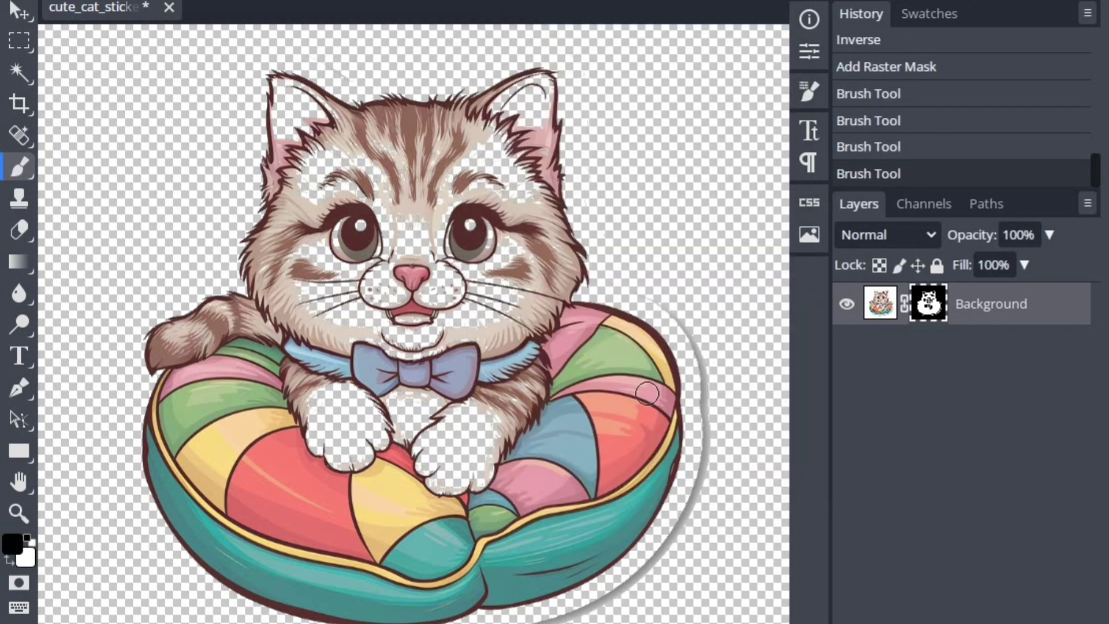
{"action": "mouse_move", "coordinate": [647, 290]}
{"action": "left_mouse_down"}
{"action": "mouse_move", "coordinate": [698, 352]}
{"action": "mouse_move", "coordinate": [715, 415]}
{"action": "mouse_move", "coordinate": [695, 514]}
{"action": "left_mouse_up"}
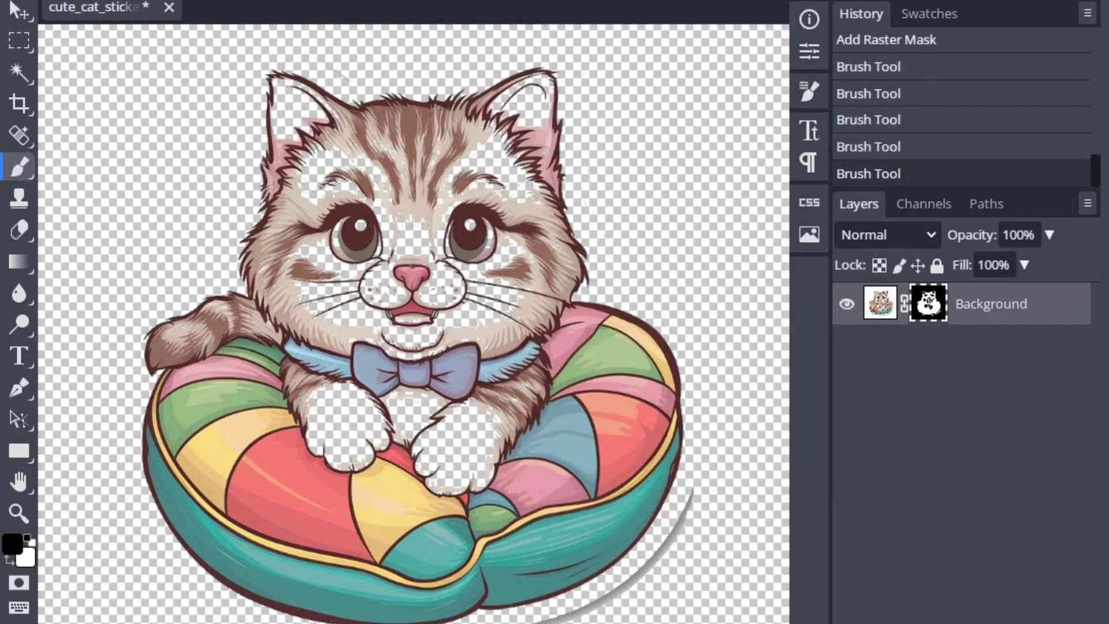
{"action": "mouse_move", "coordinate": [534, 621]}
{"action": "left_mouse_down"}
{"action": "mouse_move", "coordinate": [623, 596]}
{"action": "mouse_move", "coordinate": [686, 515]}
{"action": "left_mouse_up"}
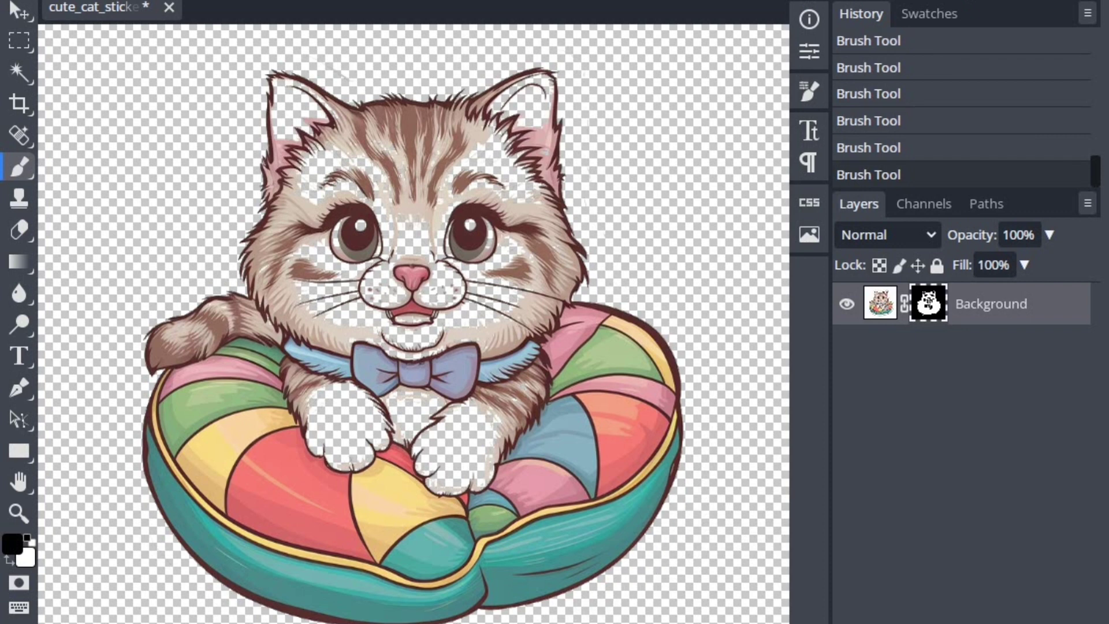
- Switch to painting white on the mask and restore the missing areas of the cat's paws, chest and face
{"action": "key", "text": "x"}
{"action": "mouse_move", "coordinate": [332, 384]}
{"action": "left_mouse_down"}
{"action": "mouse_move", "coordinate": [321, 428]}
{"action": "mouse_move", "coordinate": [355, 432]}
{"action": "left_mouse_up"}
{"action": "mouse_move", "coordinate": [428, 419]}
{"action": "left_mouse_down"}
{"action": "mouse_move", "coordinate": [474, 430]}
{"action": "mouse_move", "coordinate": [453, 485]}
{"action": "left_mouse_up"}
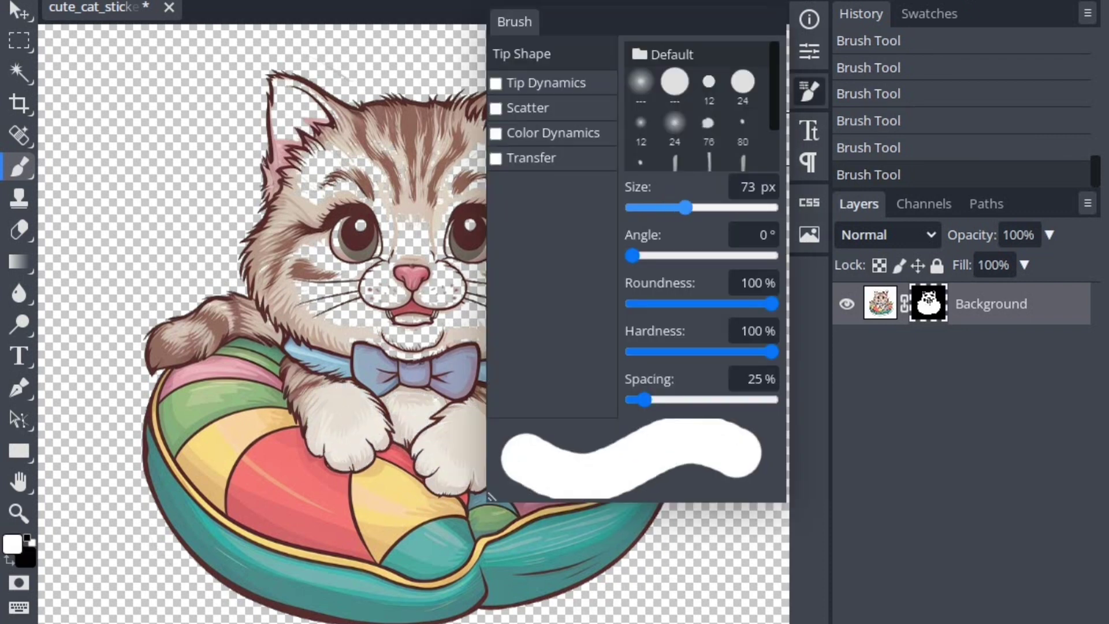
{"action": "mouse_move", "coordinate": [361, 303]}
{"action": "left_mouse_down"}
{"action": "mouse_move", "coordinate": [506, 268]}
{"action": "mouse_move", "coordinate": [383, 214]}
{"action": "mouse_move", "coordinate": [312, 267]}
{"action": "mouse_move", "coordinate": [393, 278]}
{"action": "mouse_move", "coordinate": [481, 166]}
{"action": "mouse_move", "coordinate": [491, 293]}
{"action": "mouse_move", "coordinate": [532, 253]}
{"action": "mouse_move", "coordinate": [515, 182]}
{"action": "mouse_move", "coordinate": [381, 149]}
{"action": "mouse_move", "coordinate": [360, 223]}
{"action": "mouse_move", "coordinate": [406, 352]}
{"action": "left_mouse_up"}
- Shrink the brush, ending at 23 px, and paint back the missing fur and pink inside both of the cat's ears
{"action": "left_click", "coordinate": [808, 92]}
{"action": "left_click_drag", "start_coordinate": [688, 207], "coordinate": [659, 207]}
{"action": "key", "text": "Escape"}
{"action": "scroll", "coordinate": [364, 133], "scroll_direction": "up", "scroll_amount": 3}
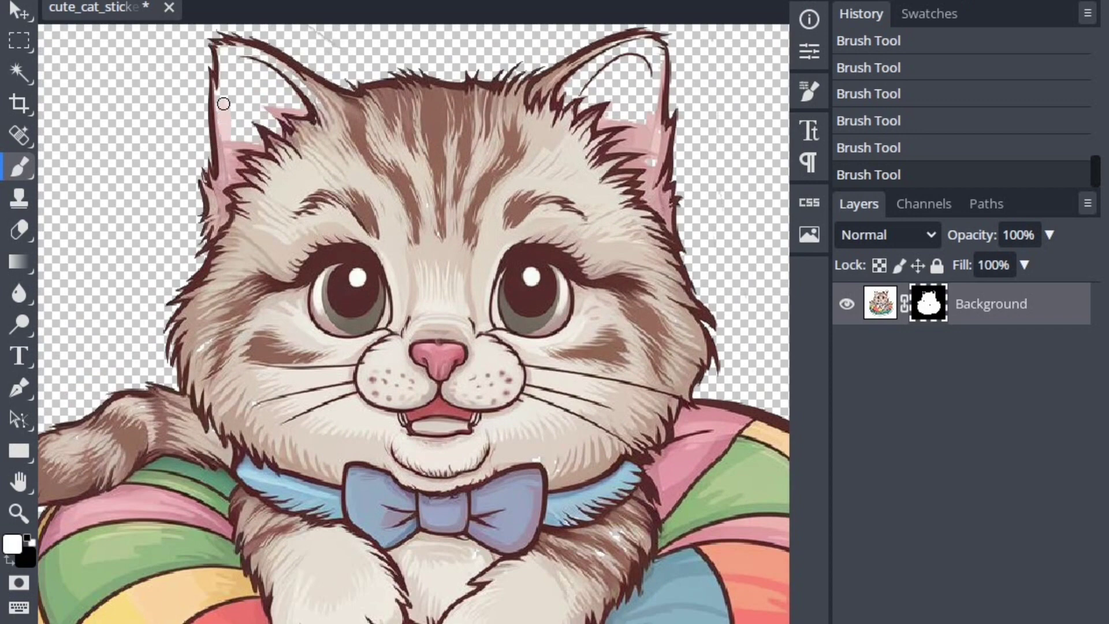
{"action": "mouse_move", "coordinate": [218, 97]}
{"action": "left_mouse_down"}
{"action": "mouse_move", "coordinate": [227, 63]}
{"action": "mouse_move", "coordinate": [256, 55]}
{"action": "mouse_move", "coordinate": [306, 89]}
{"action": "mouse_move", "coordinate": [297, 128]}
{"action": "mouse_move", "coordinate": [233, 70]}
{"action": "mouse_move", "coordinate": [257, 117]}
{"action": "mouse_move", "coordinate": [248, 122]}
{"action": "mouse_move", "coordinate": [259, 75]}
{"action": "mouse_move", "coordinate": [311, 118]}
{"action": "left_mouse_up"}
{"action": "left_click", "coordinate": [810, 91]}
{"action": "left_click_drag", "start_coordinate": [656, 207], "coordinate": [664, 208]}
{"action": "left_click", "coordinate": [809, 92]}
{"action": "mouse_move", "coordinate": [584, 86]}
{"action": "left_mouse_down"}
{"action": "mouse_move", "coordinate": [617, 58]}
{"action": "mouse_move", "coordinate": [648, 73]}
{"action": "mouse_move", "coordinate": [635, 65]}
{"action": "mouse_move", "coordinate": [623, 116]}
{"action": "left_mouse_up"}
- Export the transparent cat sticker as a PNG at 4024 × 4024 px
{"action": "scroll", "coordinate": [487, 309], "scroll_direction": "down", "scroll_amount": 4}
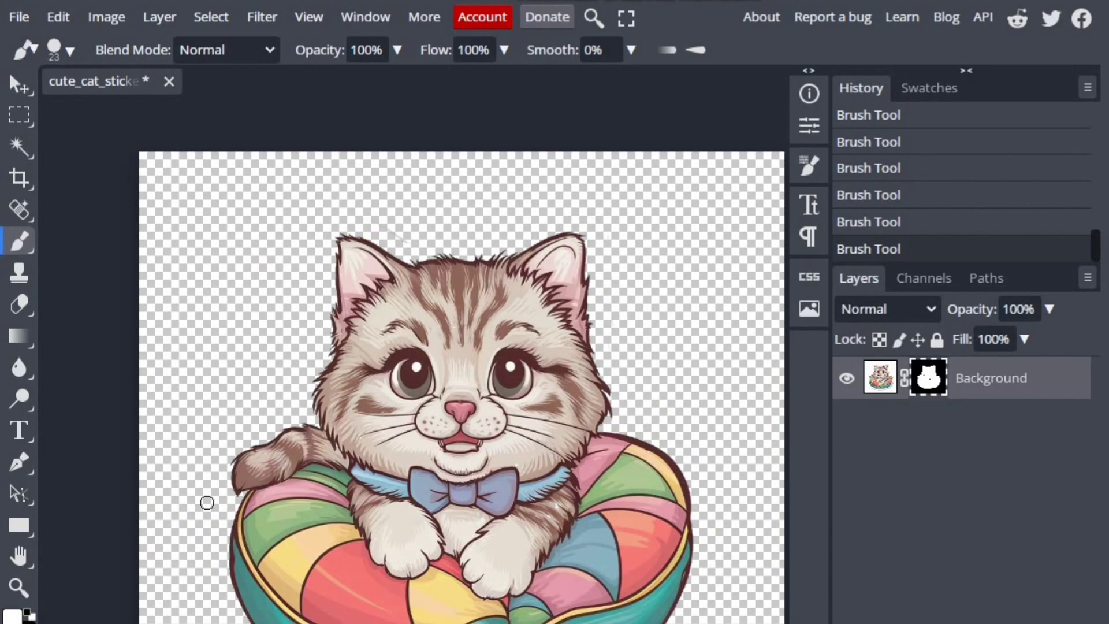
{"action": "scroll", "coordinate": [90, 494], "scroll_direction": "down", "scroll_amount": 2}
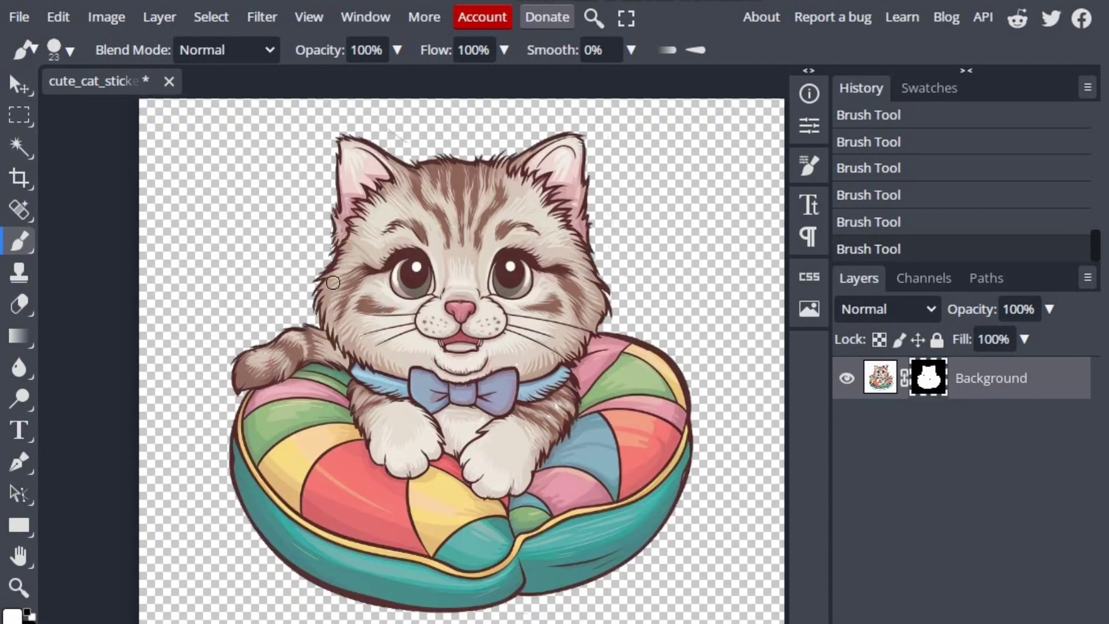
{"action": "left_click", "coordinate": [19, 16]}
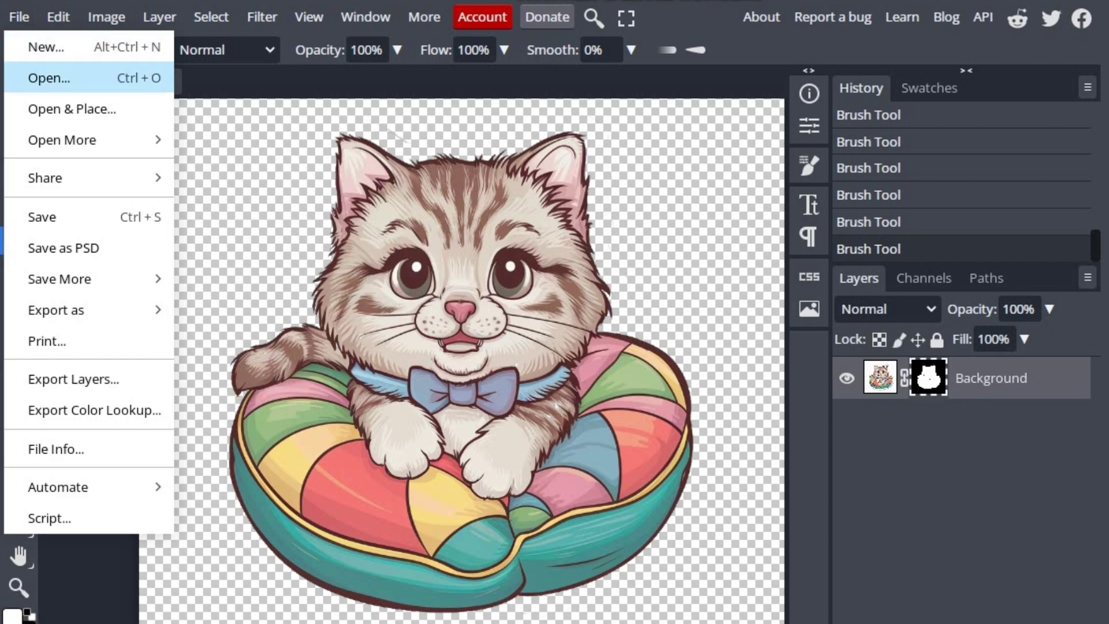
{"action": "mouse_move", "coordinate": [116, 310]}
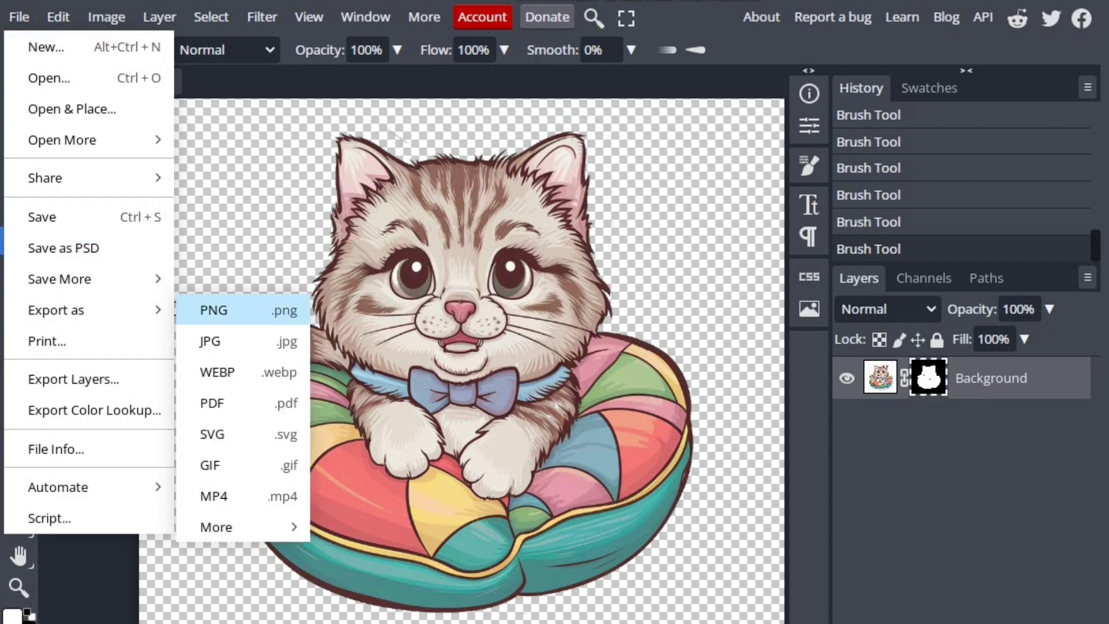
{"action": "left_click", "coordinate": [231, 310]}
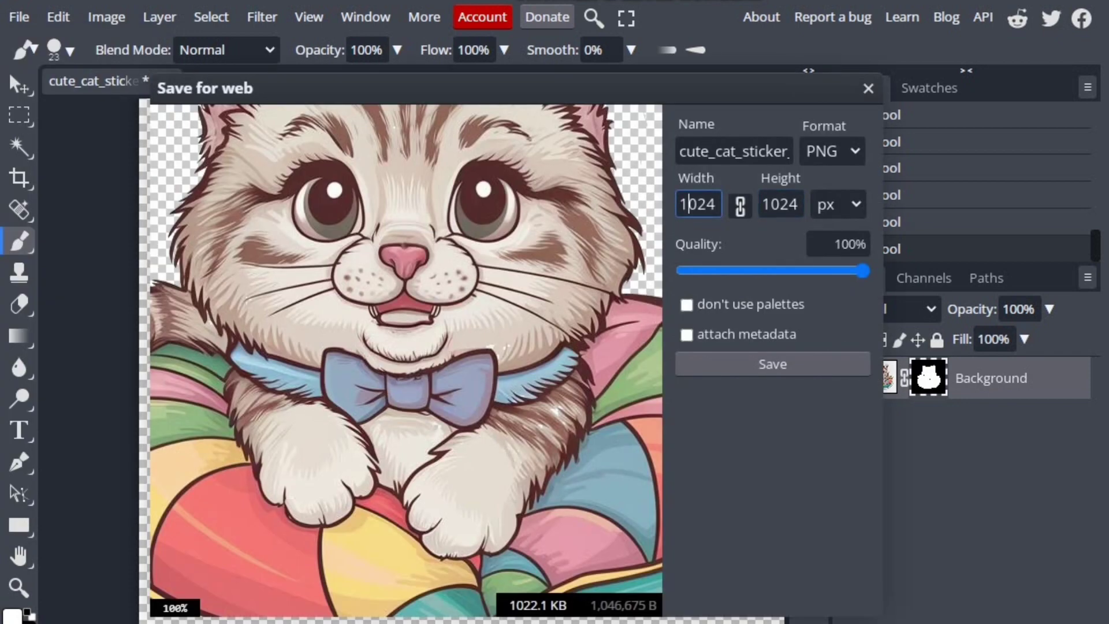
{"action": "key", "text": "BackSpace"}
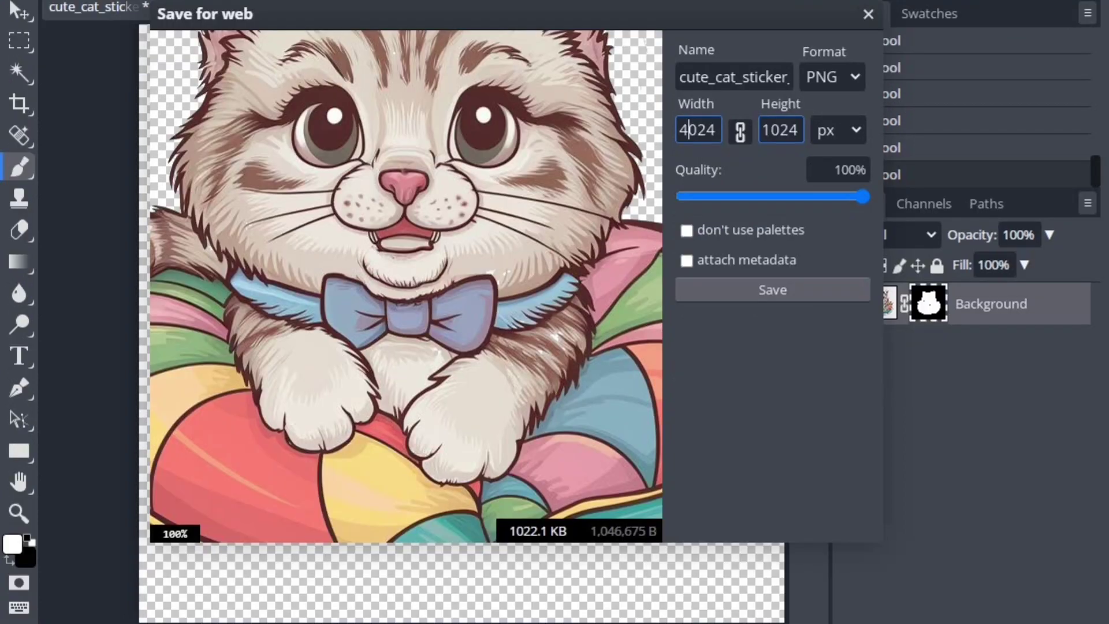
{"action": "key", "text": "Tab"}
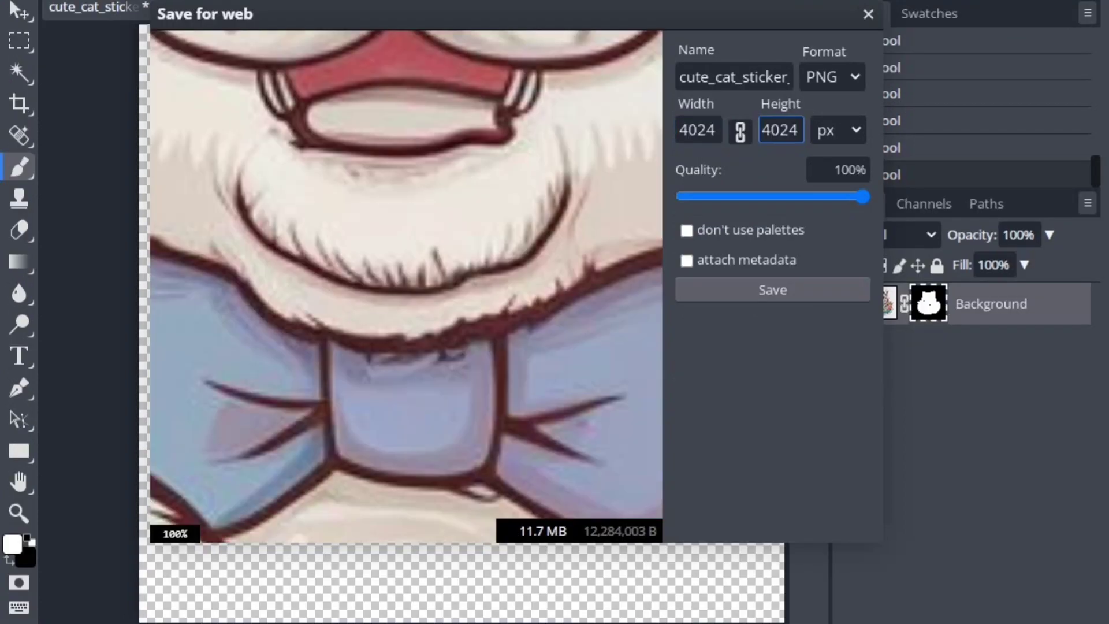
{"action": "key", "text": "Return"}
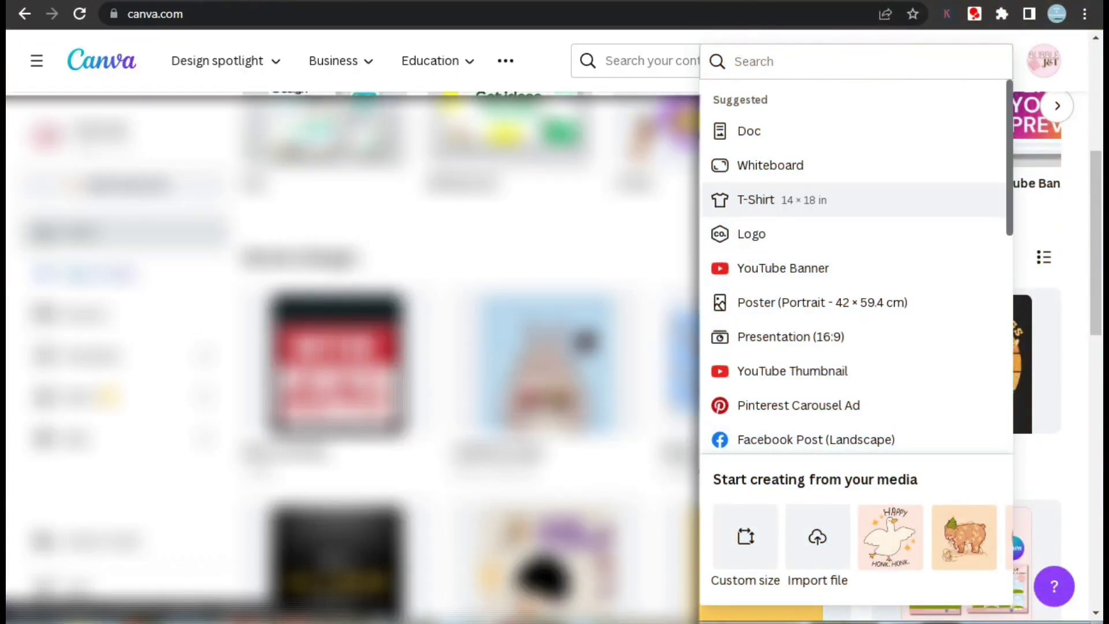
- In Canva, create a 14 × 18 in T-Shirt design and place the uploaded cat sticker on the page
{"action": "left_click", "coordinate": [755, 200]}
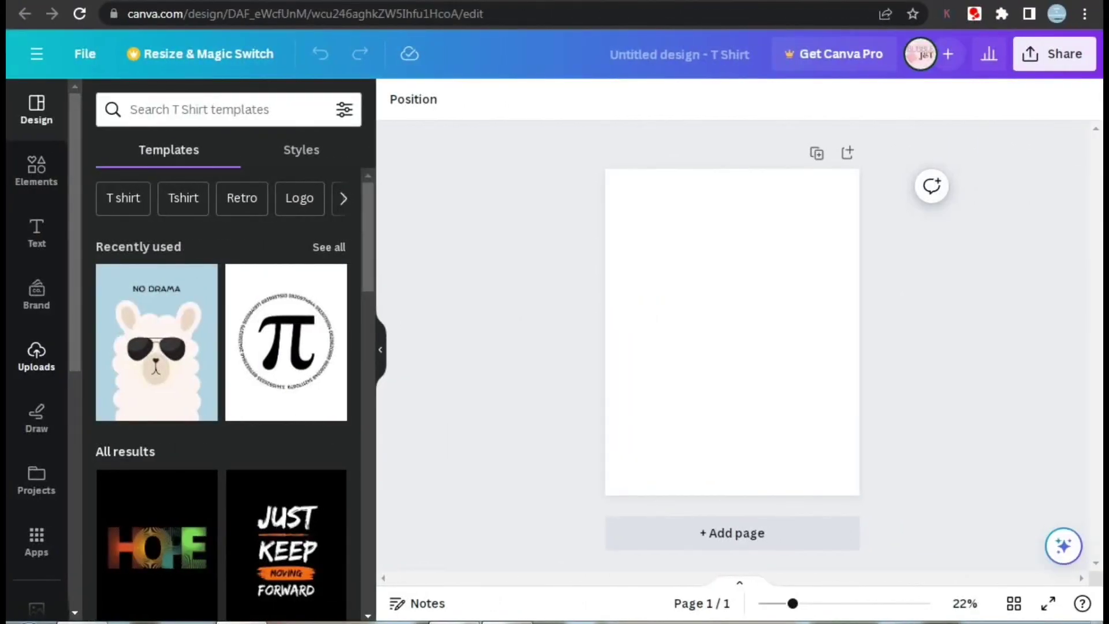
{"action": "left_click", "coordinate": [36, 356]}
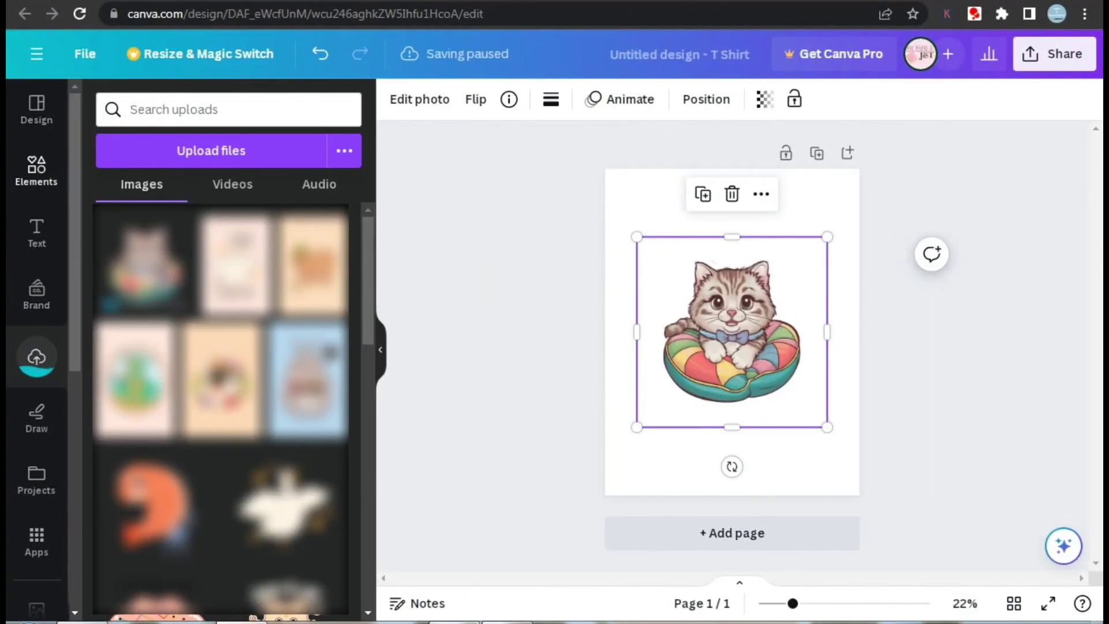
- Enlarge the cat image and center it slightly higher, leaving room for text above and below
{"action": "left_click", "coordinate": [36, 171]}
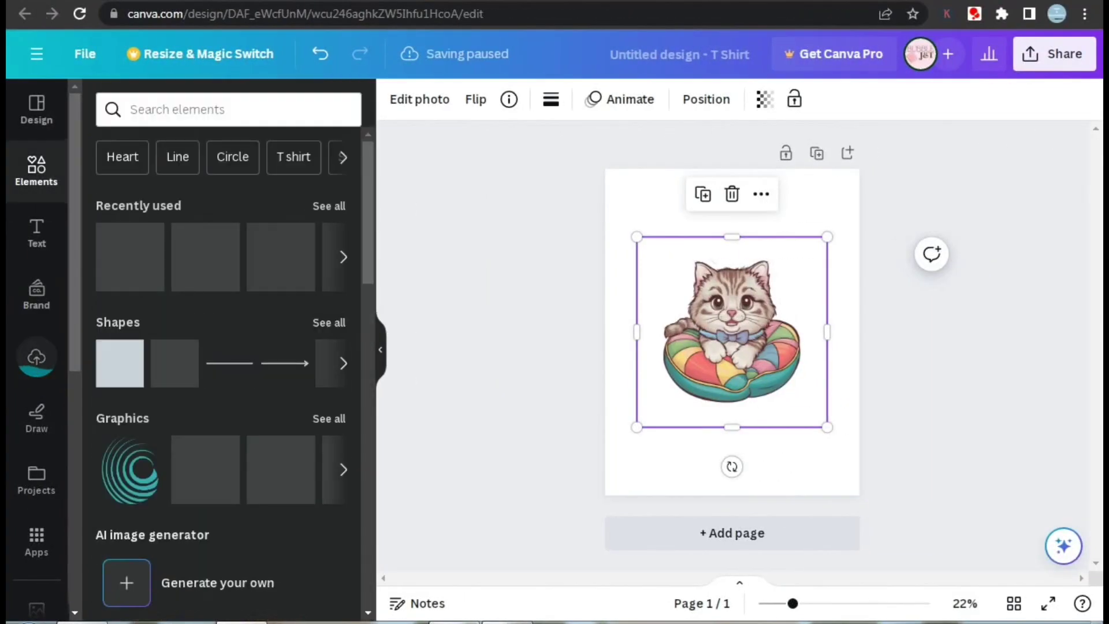
{"action": "left_click_drag", "start_coordinate": [827, 426], "coordinate": [883, 483]}
{"action": "left_click_drag", "start_coordinate": [759, 359], "coordinate": [728, 331]}
- Add the heading texts "cat is my" above the cat and "spirit animal" below it
{"action": "left_click", "coordinate": [37, 233]}
{"action": "left_click", "coordinate": [192, 313]}
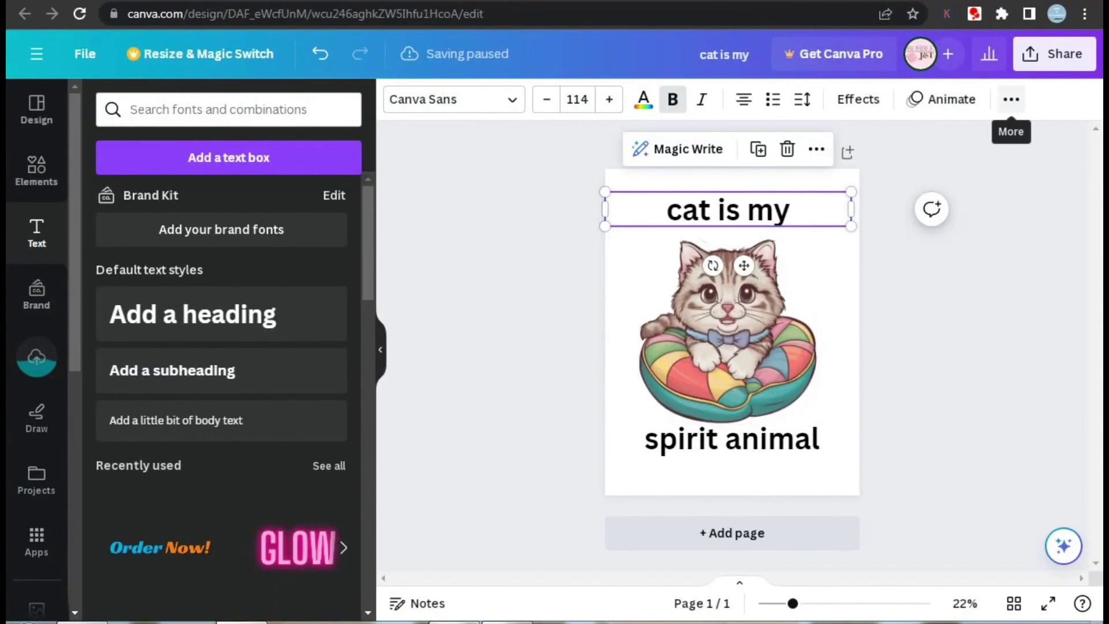
- Convert the "cat is my" and "spirit animal" texts to uppercase
{"action": "left_click", "coordinate": [1011, 100]}
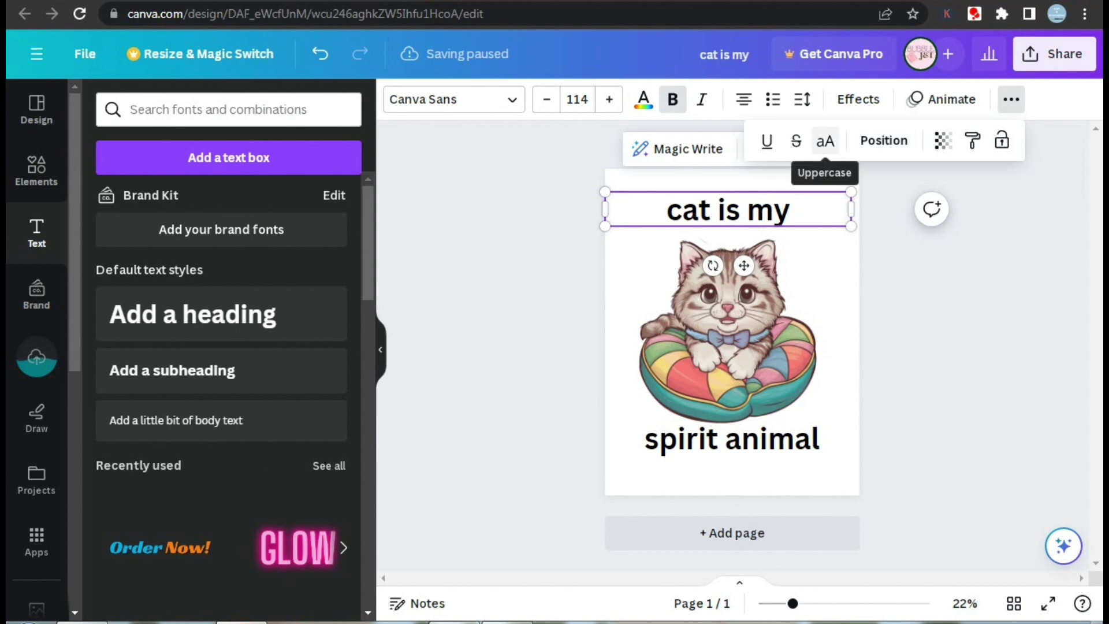
{"action": "left_click", "coordinate": [825, 141]}
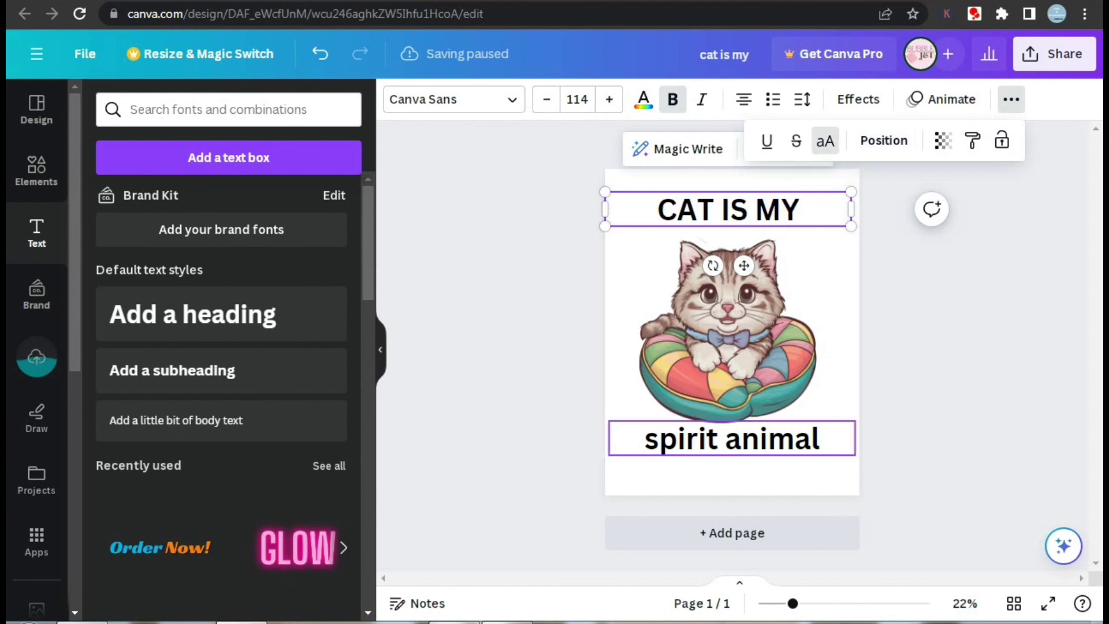
{"action": "left_click", "coordinate": [731, 439]}
{"action": "left_click", "coordinate": [1011, 99]}
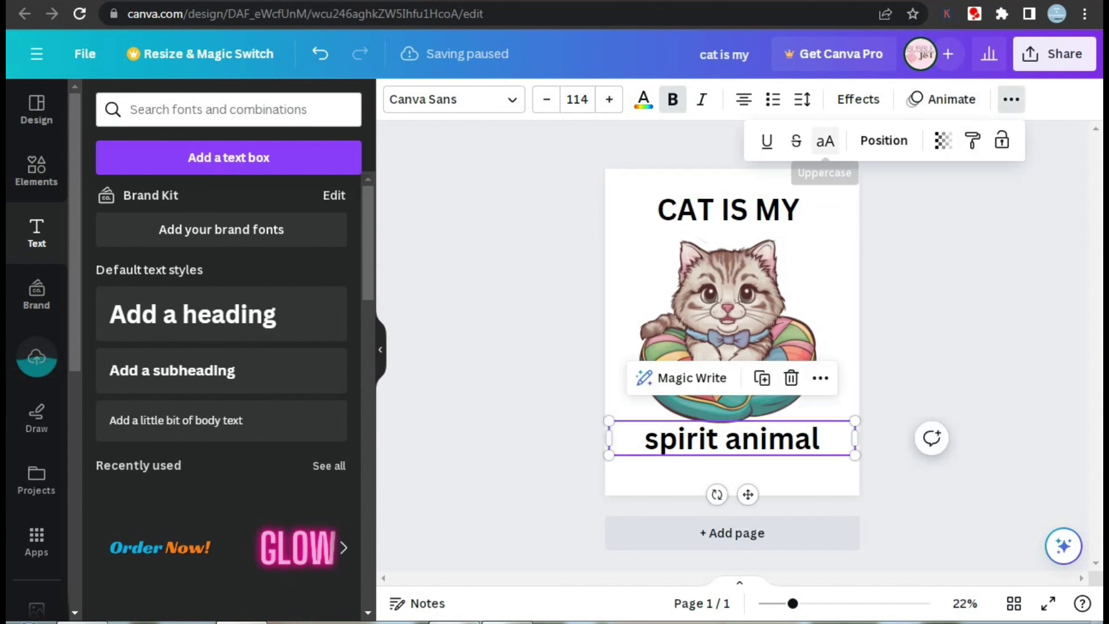
{"action": "left_click", "coordinate": [824, 141]}
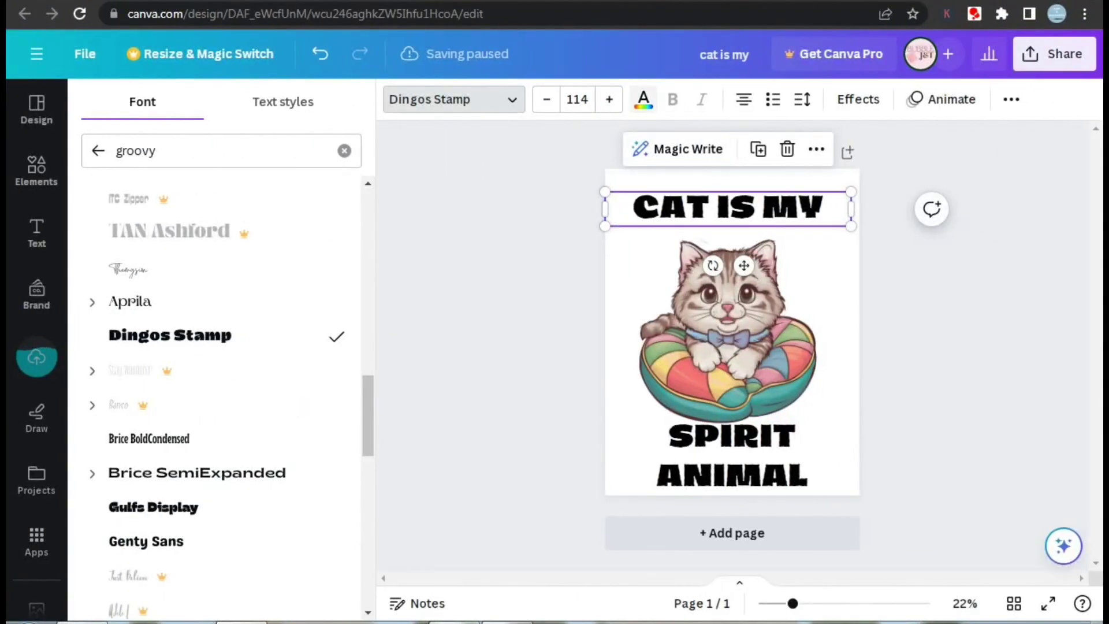
- Set the page background color to near-black #191818
{"action": "left_click", "coordinate": [643, 99]}
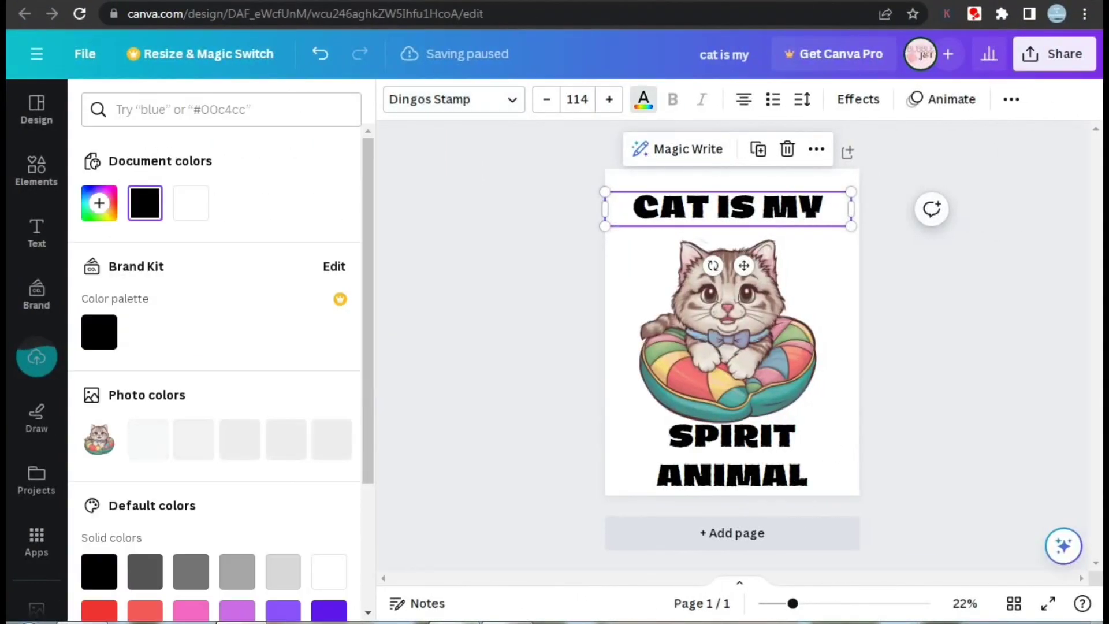
{"action": "left_click", "coordinate": [99, 203]}
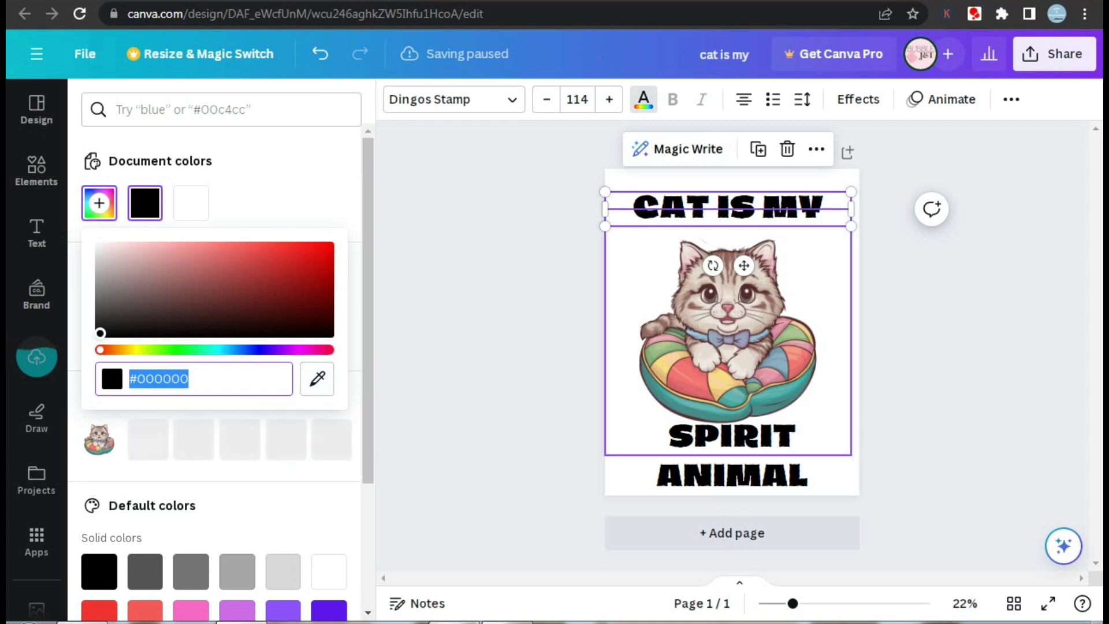
{"action": "left_click", "coordinate": [856, 462]}
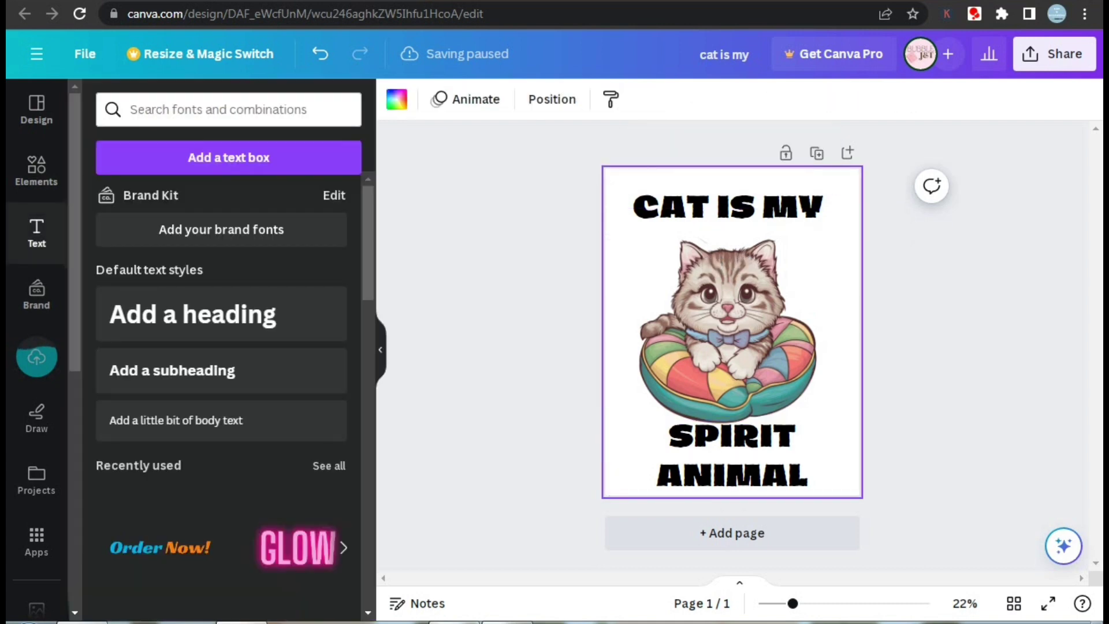
{"action": "left_click", "coordinate": [397, 98]}
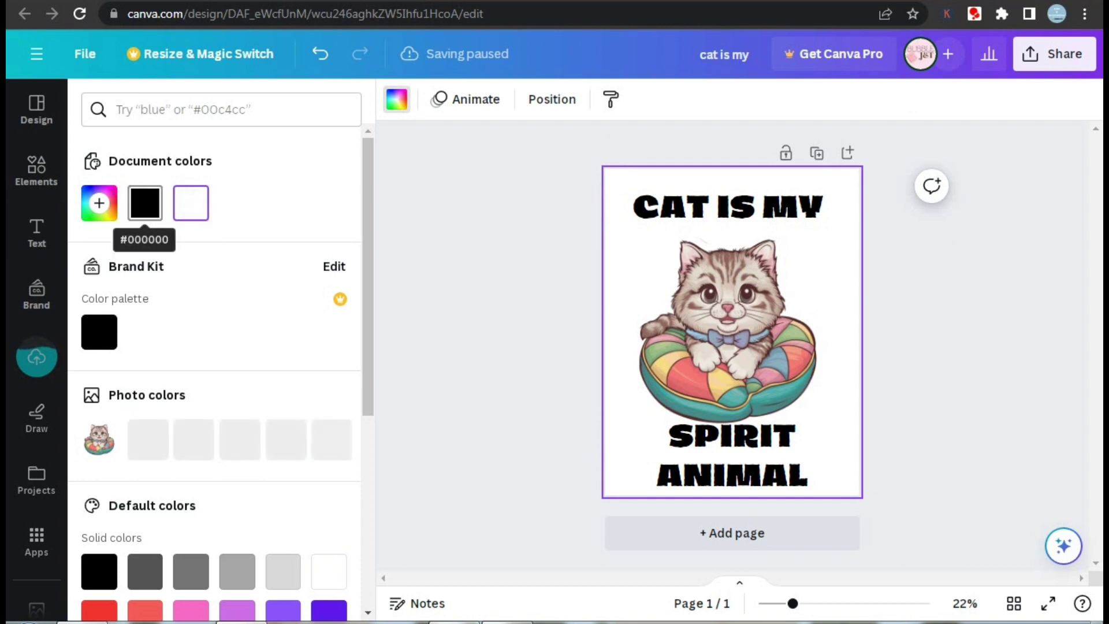
{"action": "left_click", "coordinate": [144, 203]}
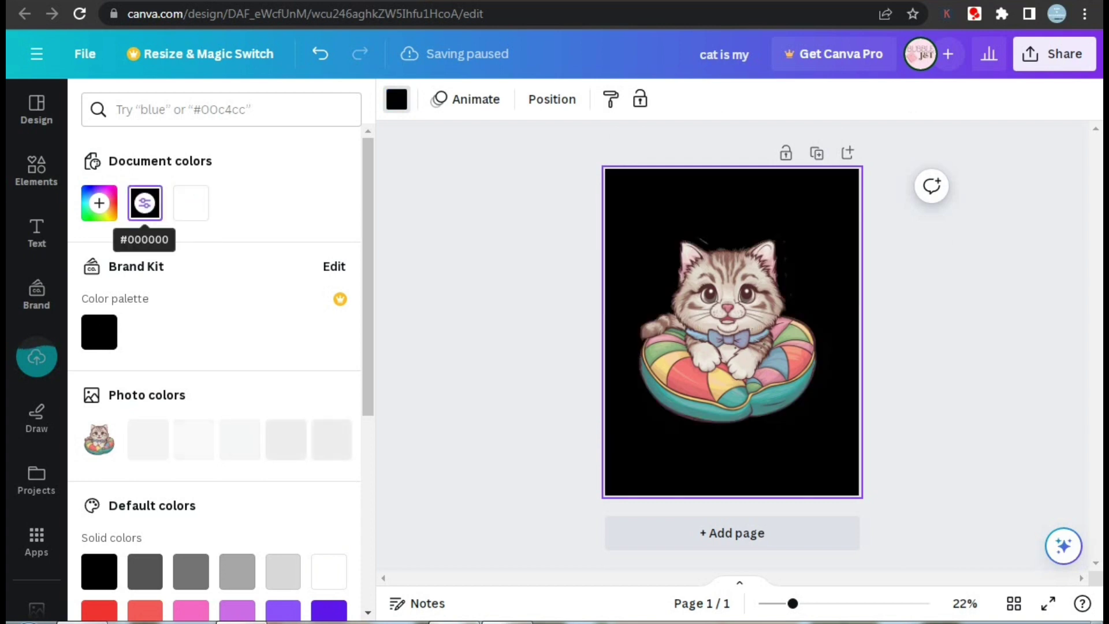
{"action": "left_click", "coordinate": [145, 203]}
{"action": "left_click_drag", "start_coordinate": [100, 375], "coordinate": [101, 369]}
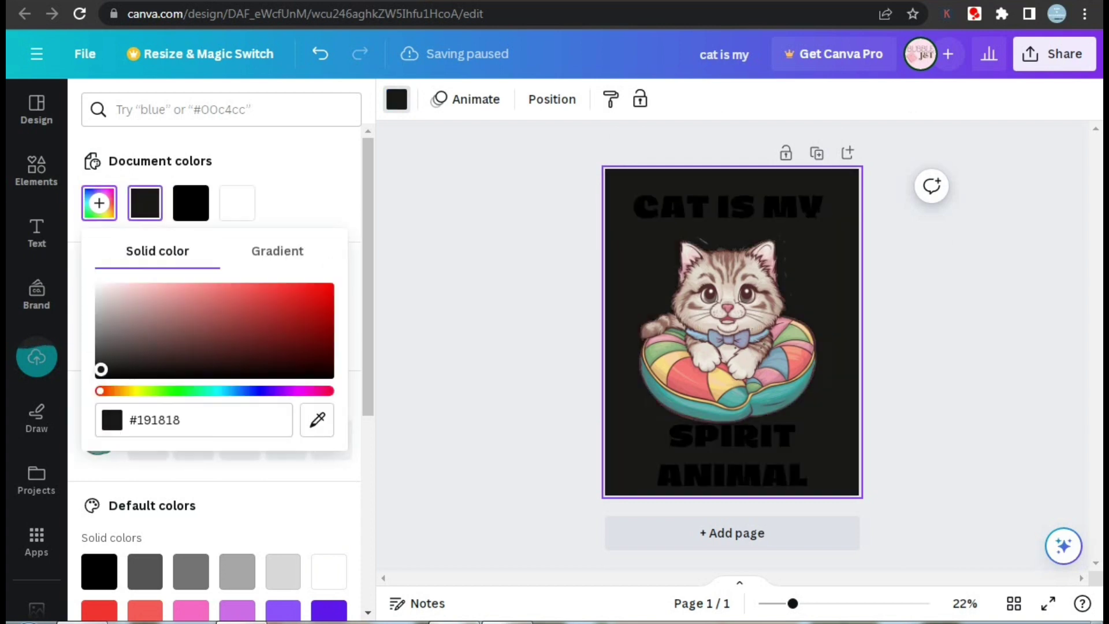
- Recolor the "CAT IS MY" text above the cat in off-white #FFF5F5
{"action": "left_click", "coordinate": [728, 208]}
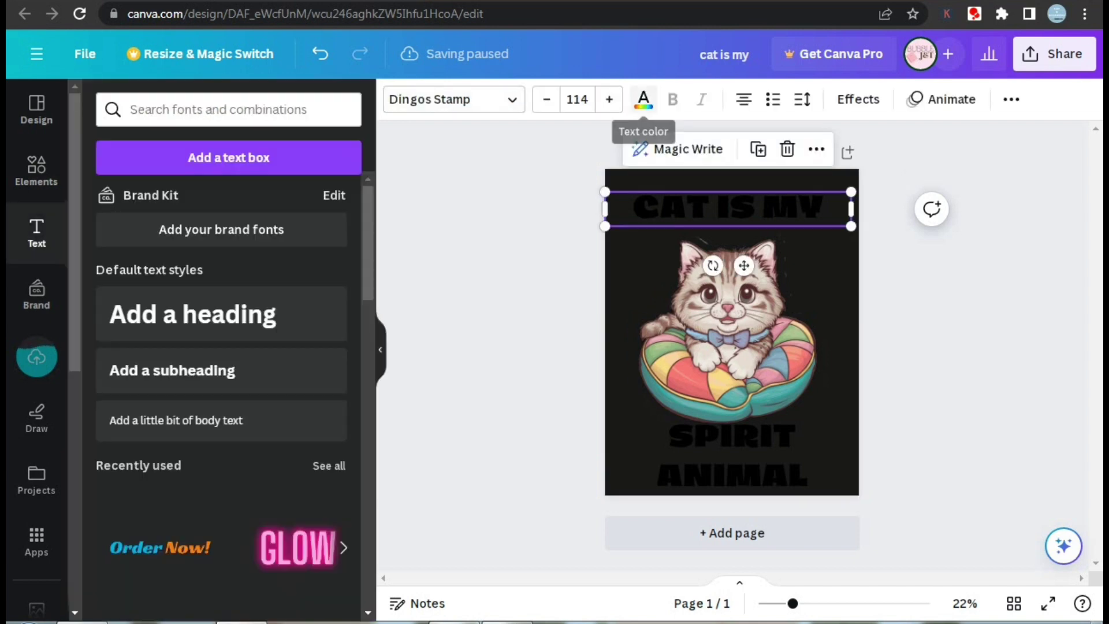
{"action": "left_click", "coordinate": [643, 99]}
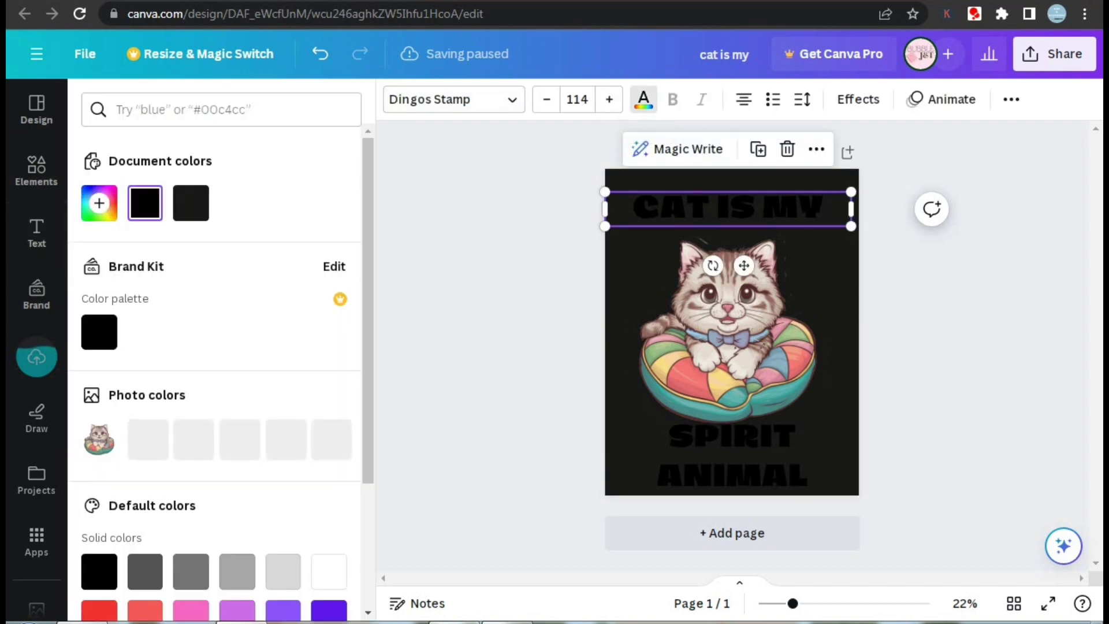
{"action": "left_click", "coordinate": [99, 202]}
{"action": "left_click", "coordinate": [111, 246]}
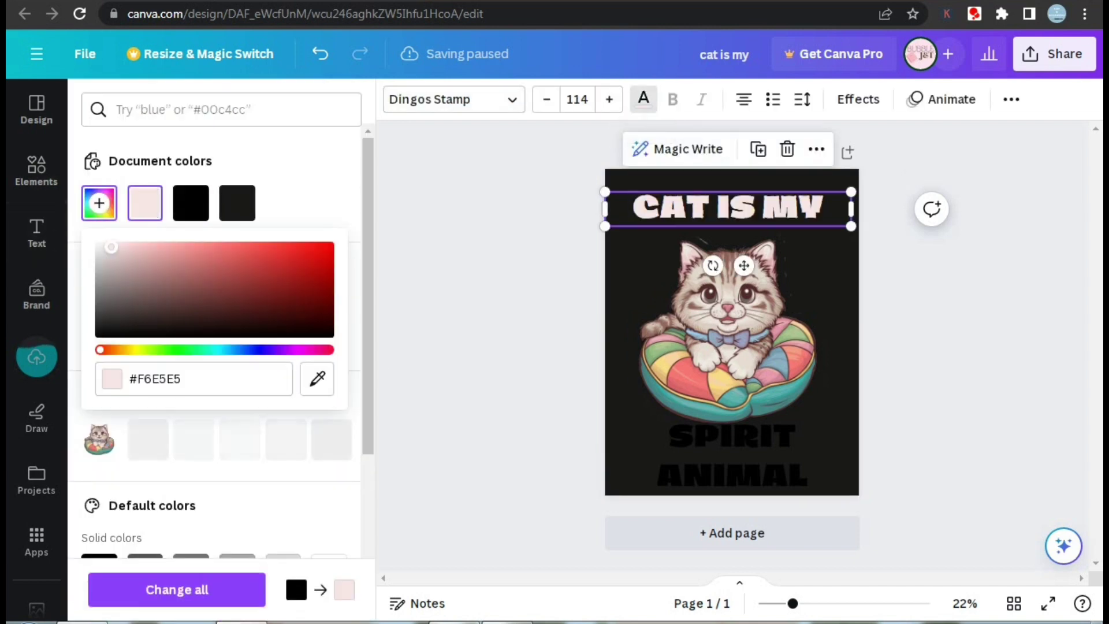
{"action": "left_click_drag", "start_coordinate": [111, 246], "coordinate": [104, 242]}
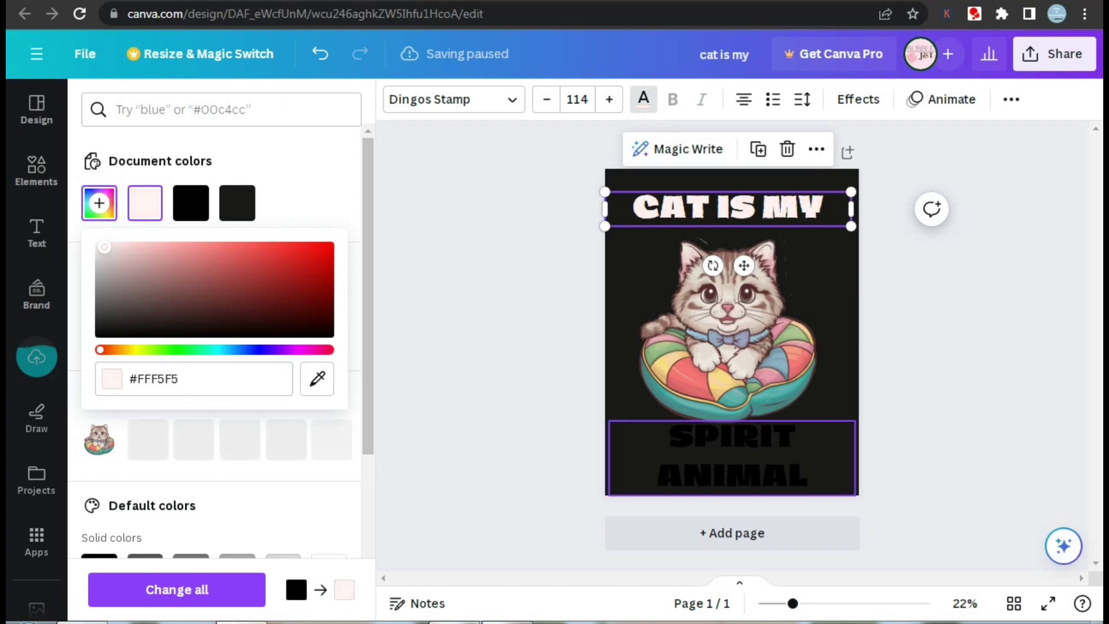
- Apply the same off-white color to the "SPIRIT ANIMAL" text below the cat
{"action": "left_click", "coordinate": [732, 456]}
{"action": "left_click", "coordinate": [145, 203]}
{"action": "left_click", "coordinate": [145, 202]}
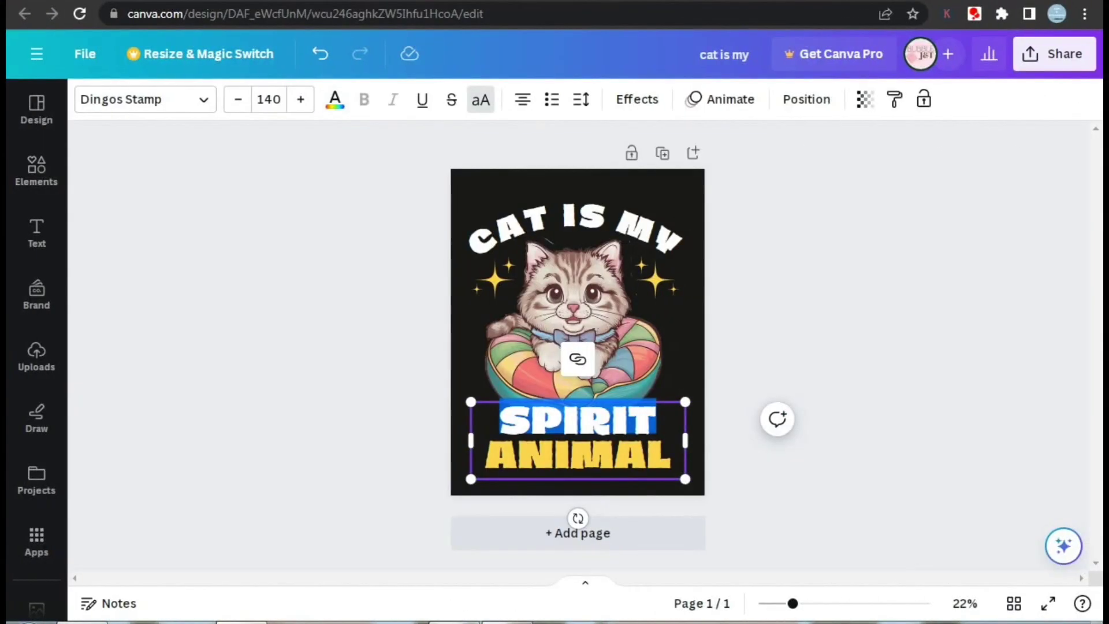
- Change the page background of the finished cat design to dark red #790D0D
{"action": "key", "text": "Escape"}
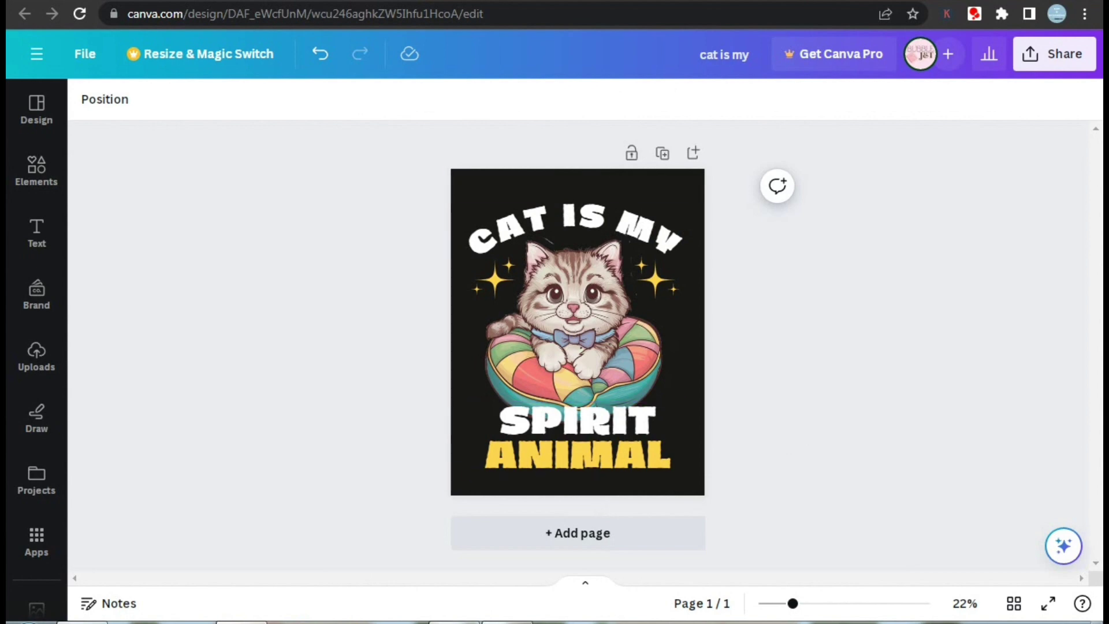
{"action": "left_click", "coordinate": [577, 481]}
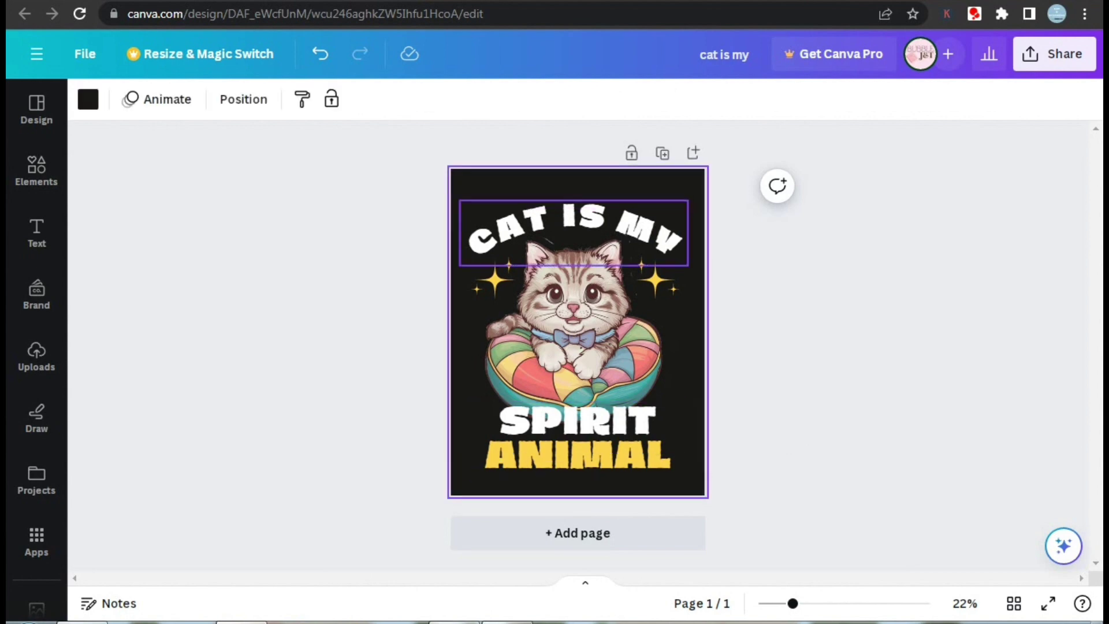
{"action": "left_click", "coordinate": [88, 99]}
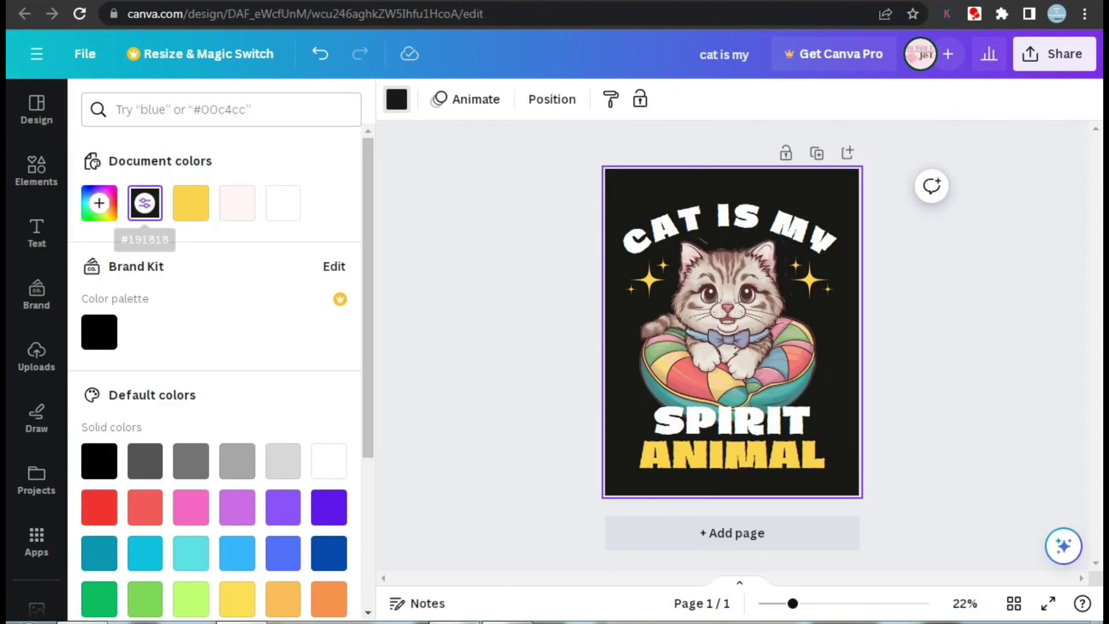
{"action": "left_click", "coordinate": [99, 203]}
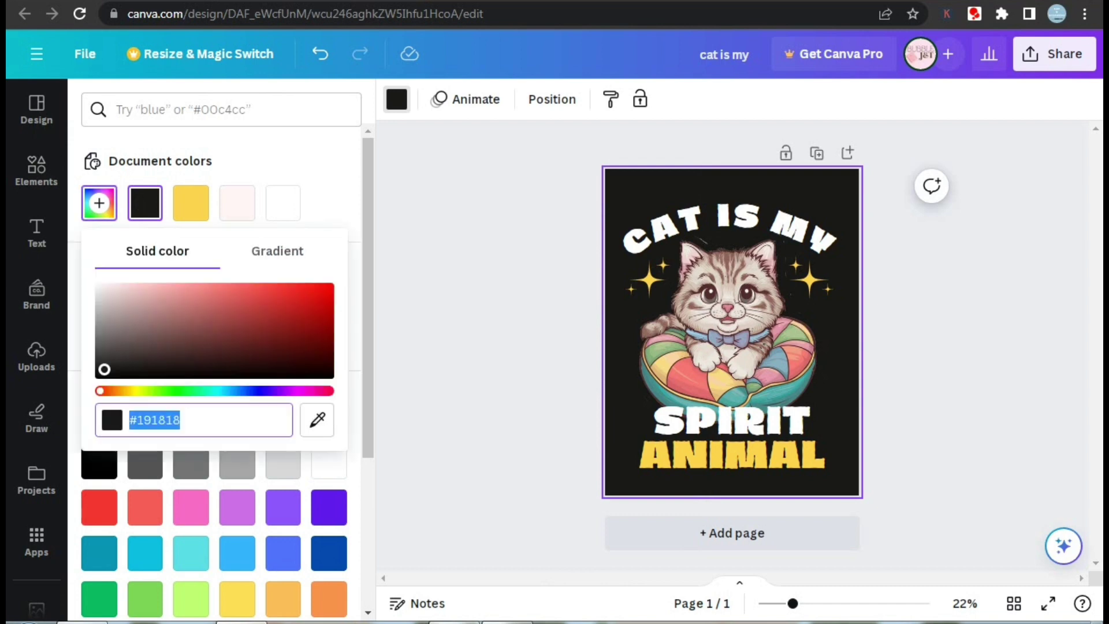
{"action": "left_click_drag", "start_coordinate": [330, 300], "coordinate": [308, 334]}
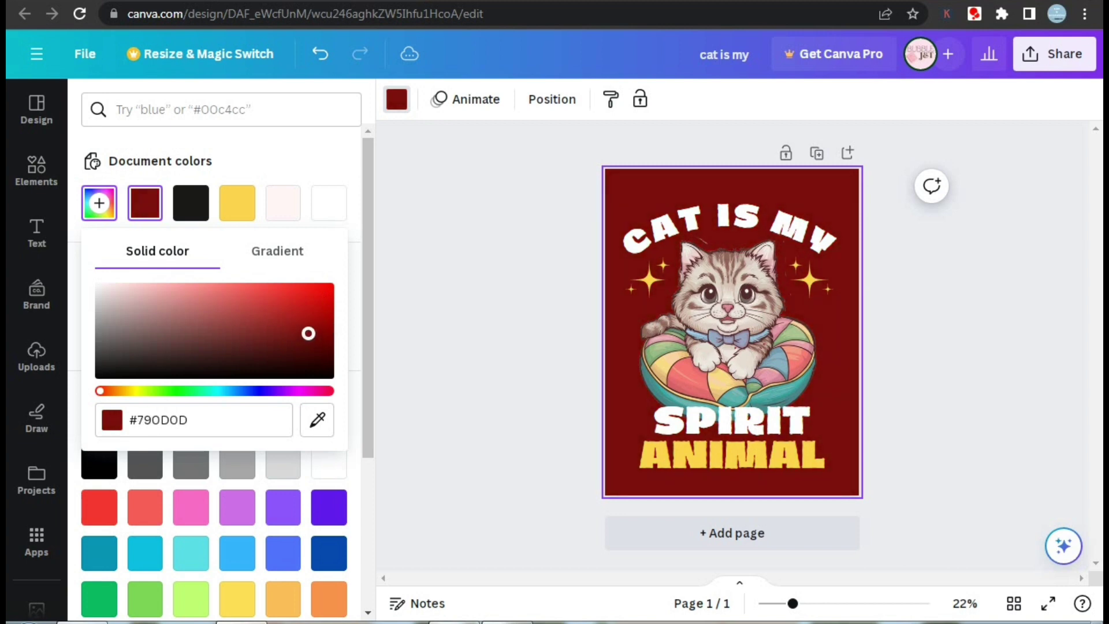
{"action": "key", "text": "Escape"}
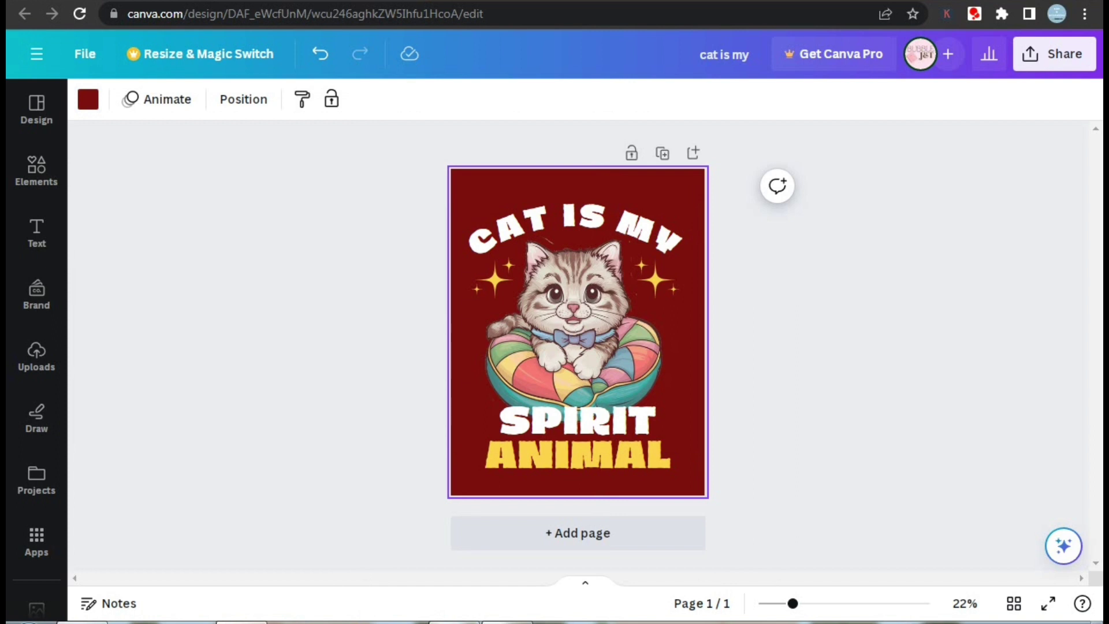
{"action": "key", "text": "Escape"}
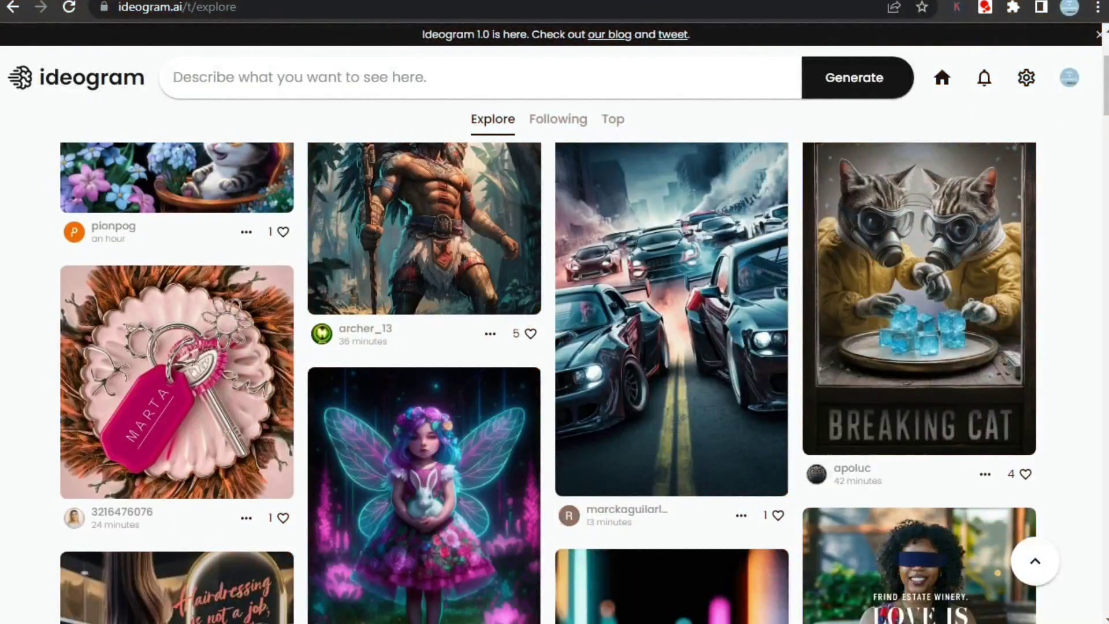
- Switch to Ideogram and browse the generated images in the Explore gallery for design ideas
{"action": "scroll", "coordinate": [548, 382], "scroll_direction": "down", "scroll_amount": 7}
{"action": "scroll", "coordinate": [548, 381], "scroll_direction": "down", "scroll_amount": 2}
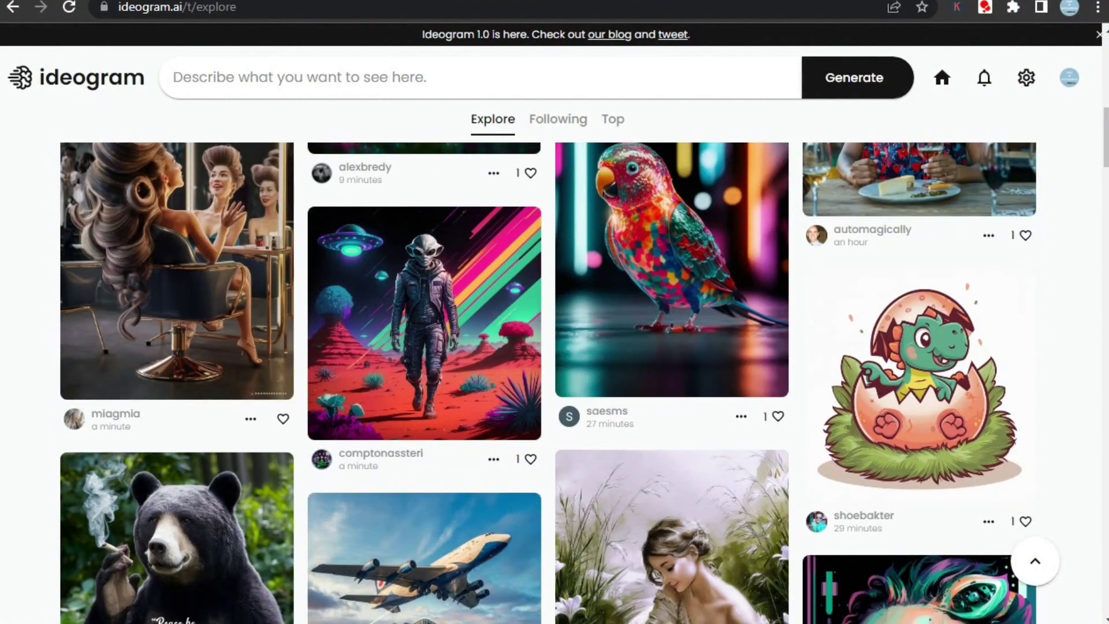
{"action": "scroll", "coordinate": [548, 381], "scroll_direction": "down", "scroll_amount": 10}
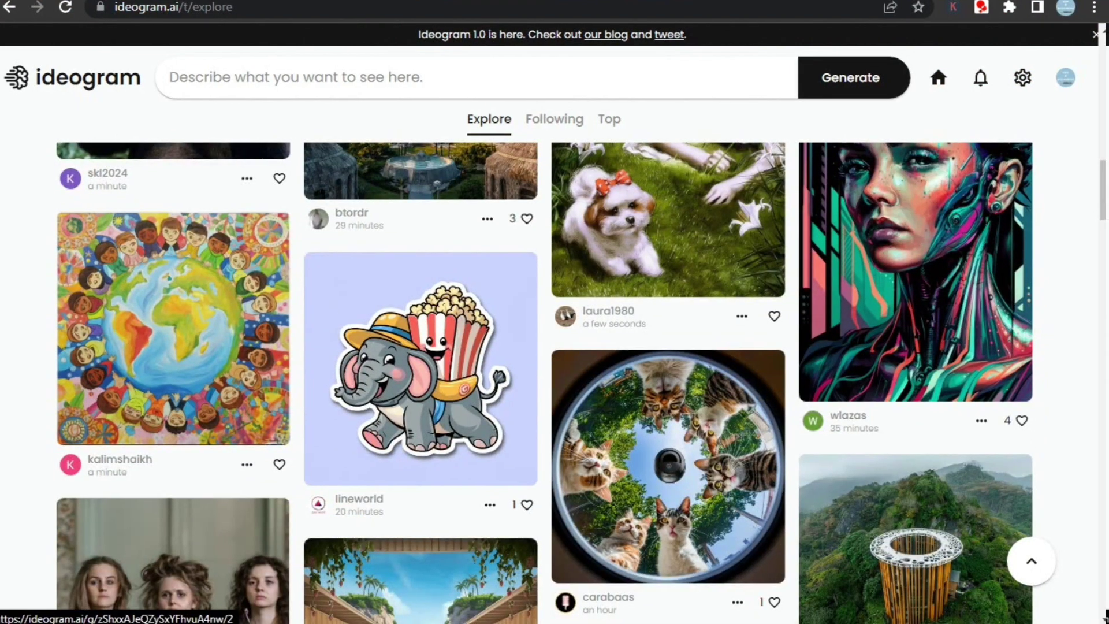
{"action": "scroll", "coordinate": [547, 381], "scroll_direction": "down", "scroll_amount": 12}
{"action": "scroll", "coordinate": [548, 381], "scroll_direction": "down", "scroll_amount": 6}
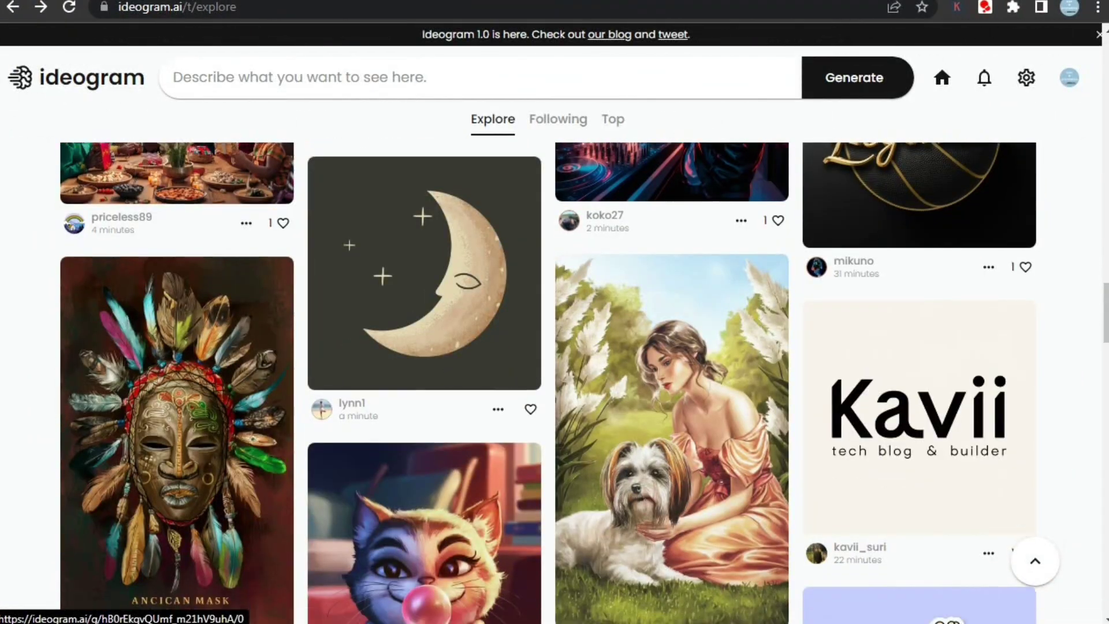
{"action": "scroll", "coordinate": [548, 381], "scroll_direction": "down", "scroll_amount": 10}
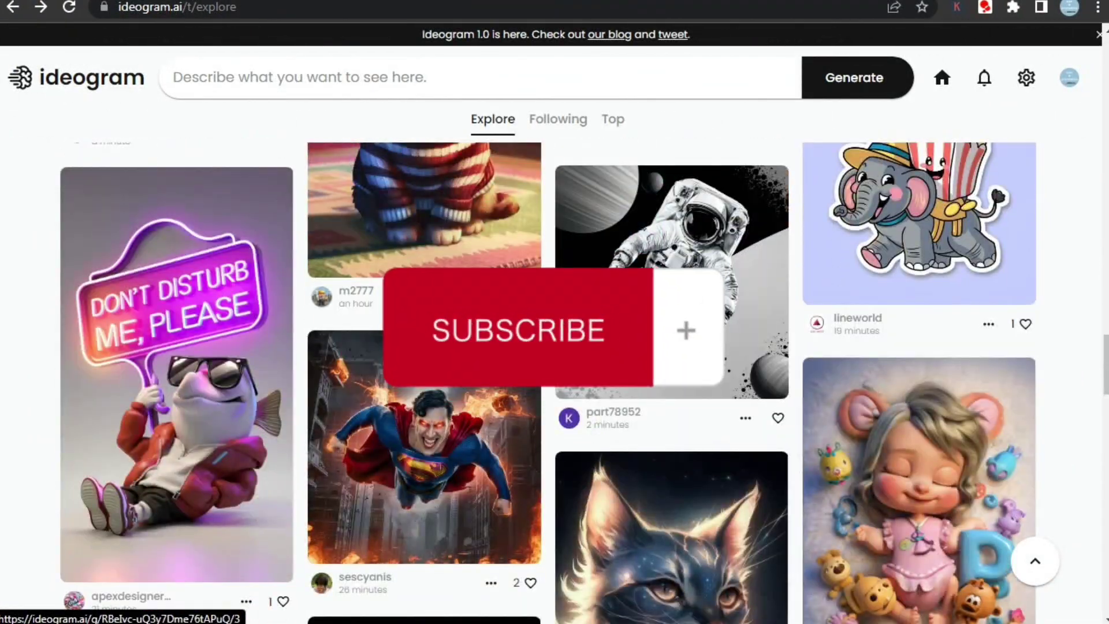
{"action": "scroll", "coordinate": [548, 381], "scroll_direction": "down", "scroll_amount": 2}
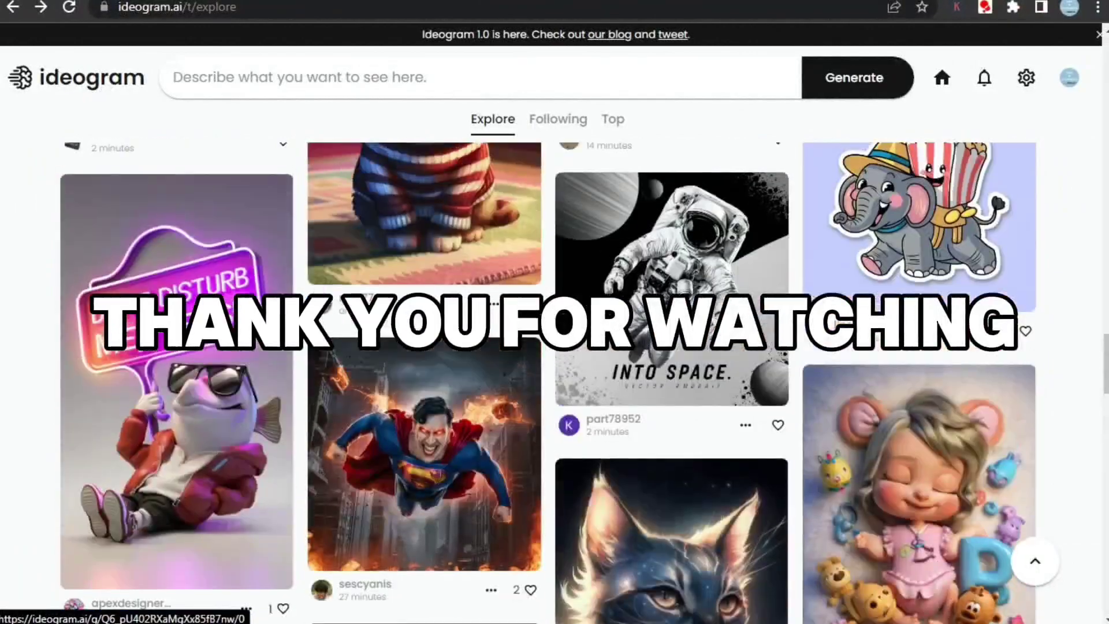
{"action": "scroll", "coordinate": [548, 381], "scroll_direction": "up", "scroll_amount": 20}
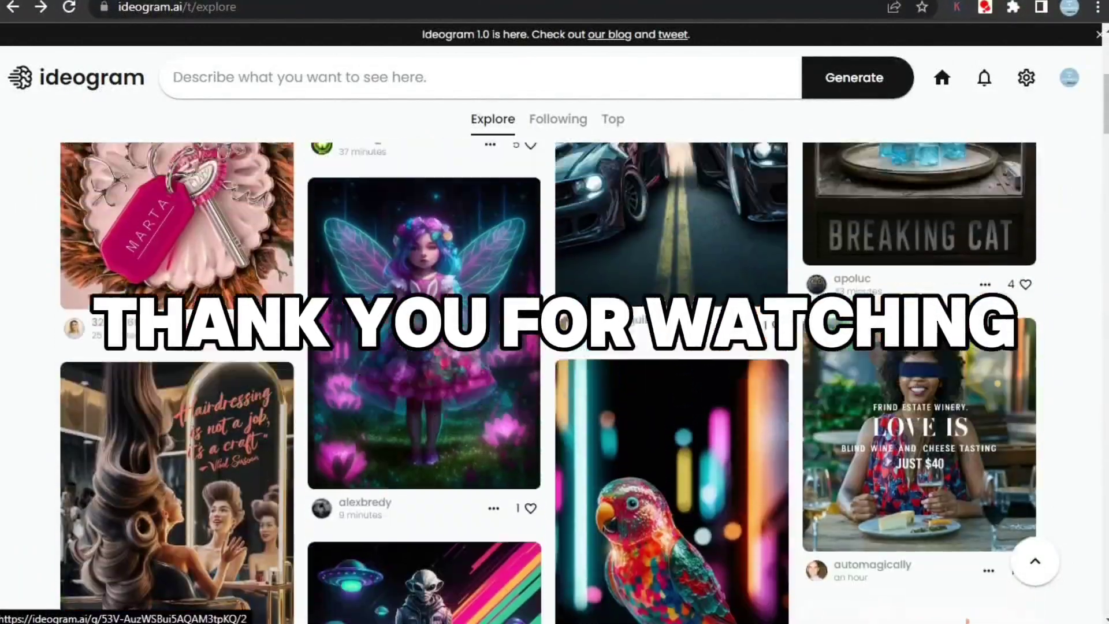